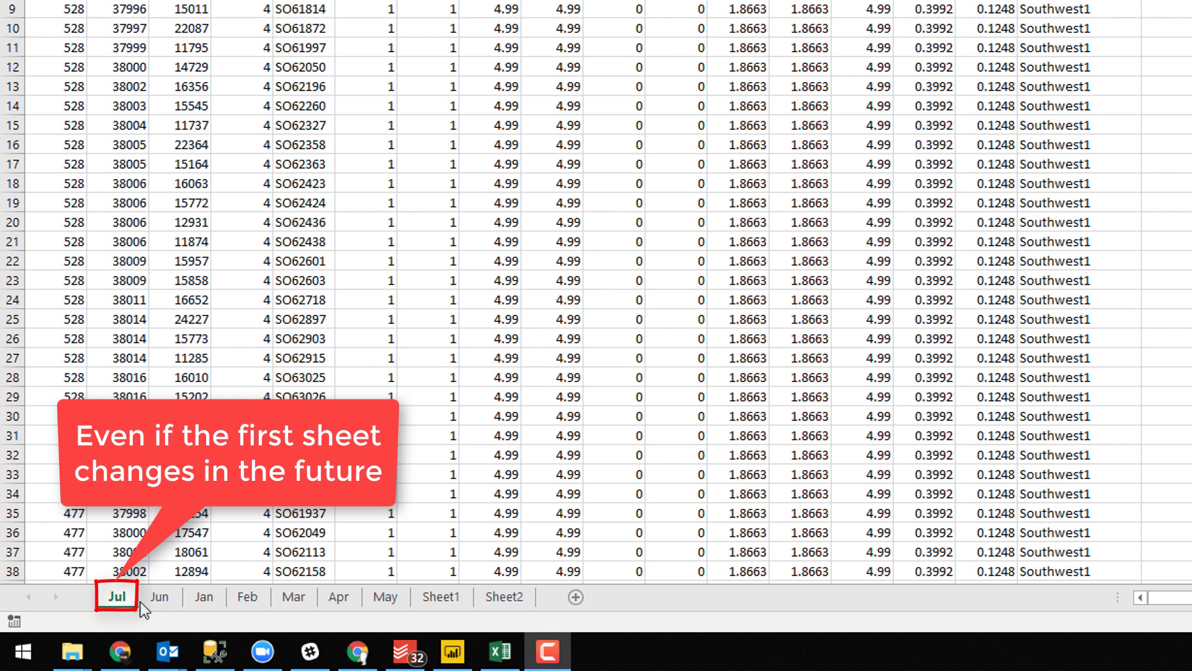
Drag the Jun sheet tab to the left of Jul so Jun leads the workbook
click(160, 601)
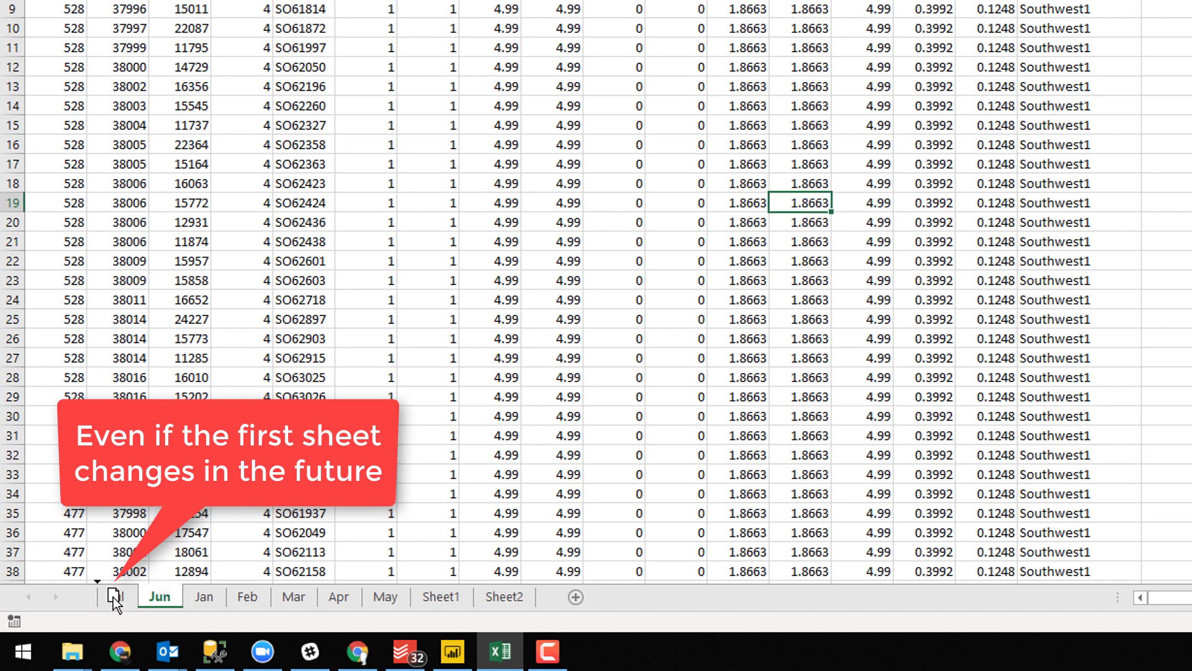
drag(113, 597, 122, 601)
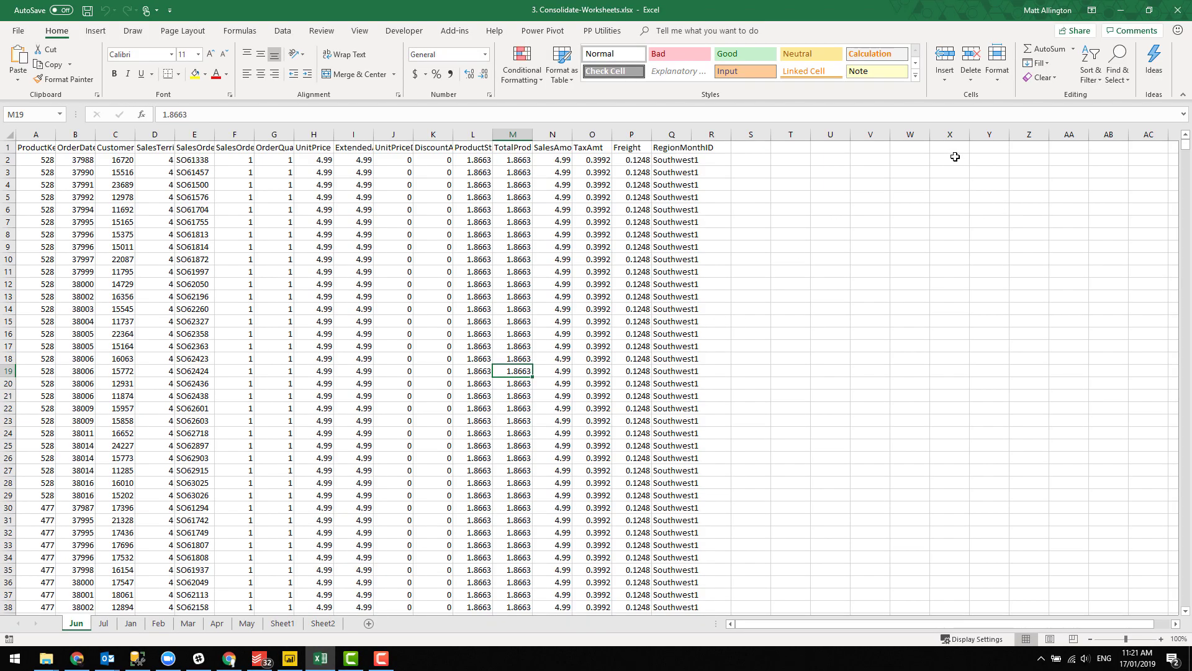
Close Excel saving changes, then connect Power BI to 3. Consolidate-Worksheets.xlsx via Get Data > Excel
click(1183, 9)
click(547, 346)
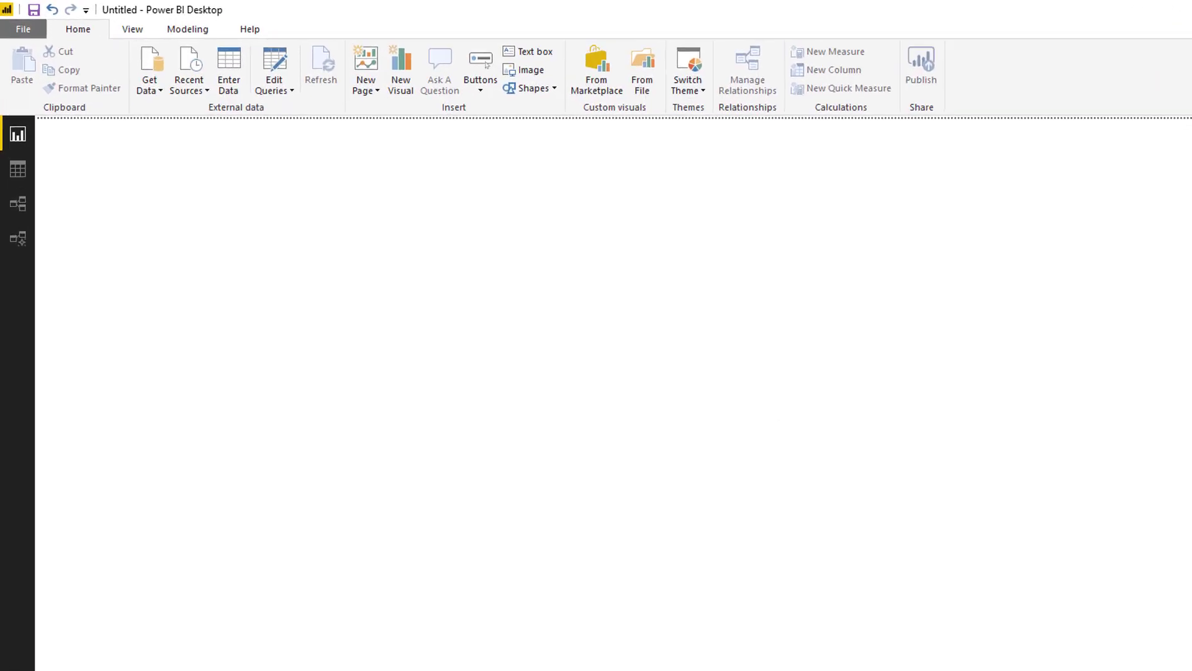
click(151, 90)
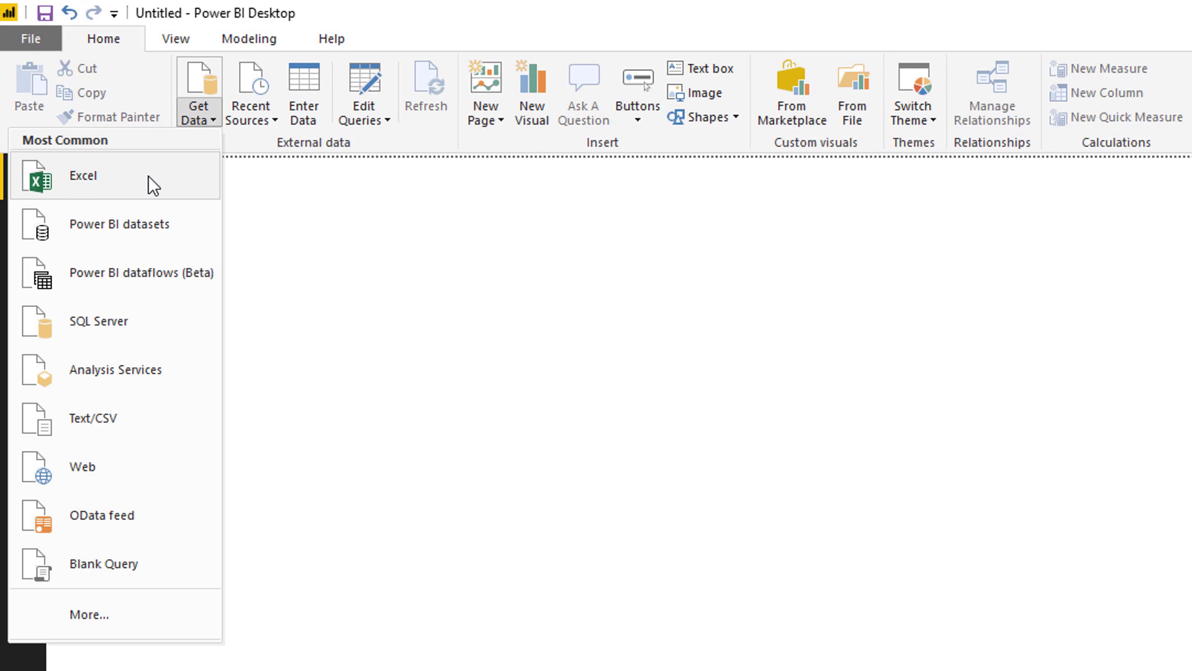
click(154, 185)
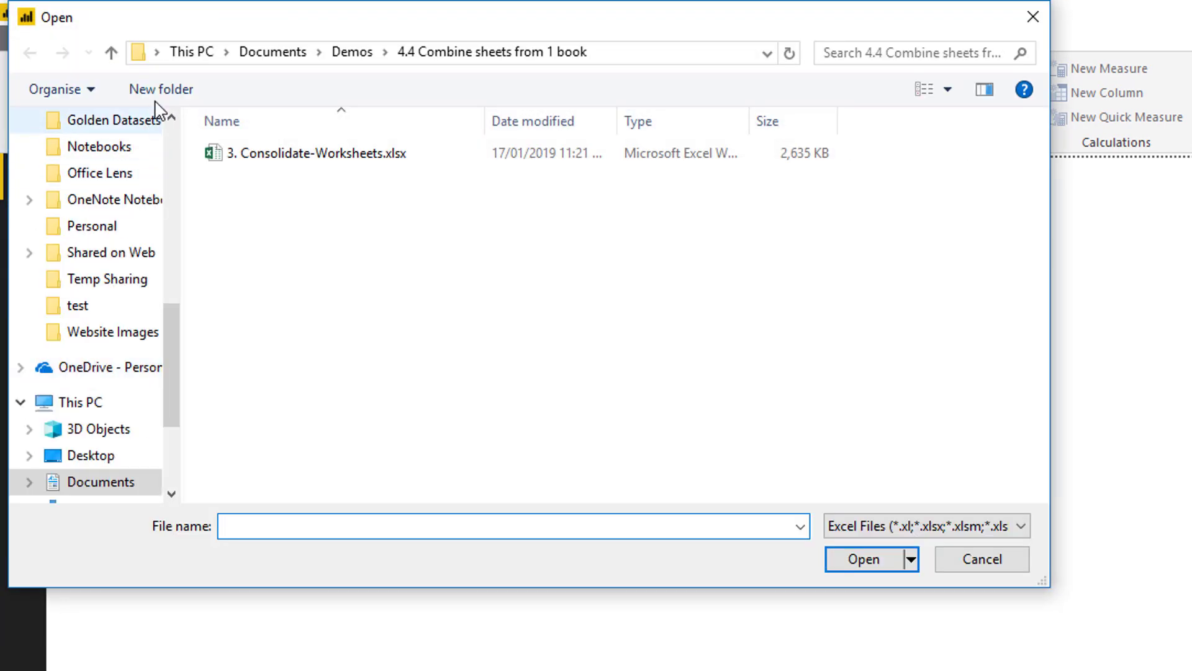
click(268, 154)
click(862, 559)
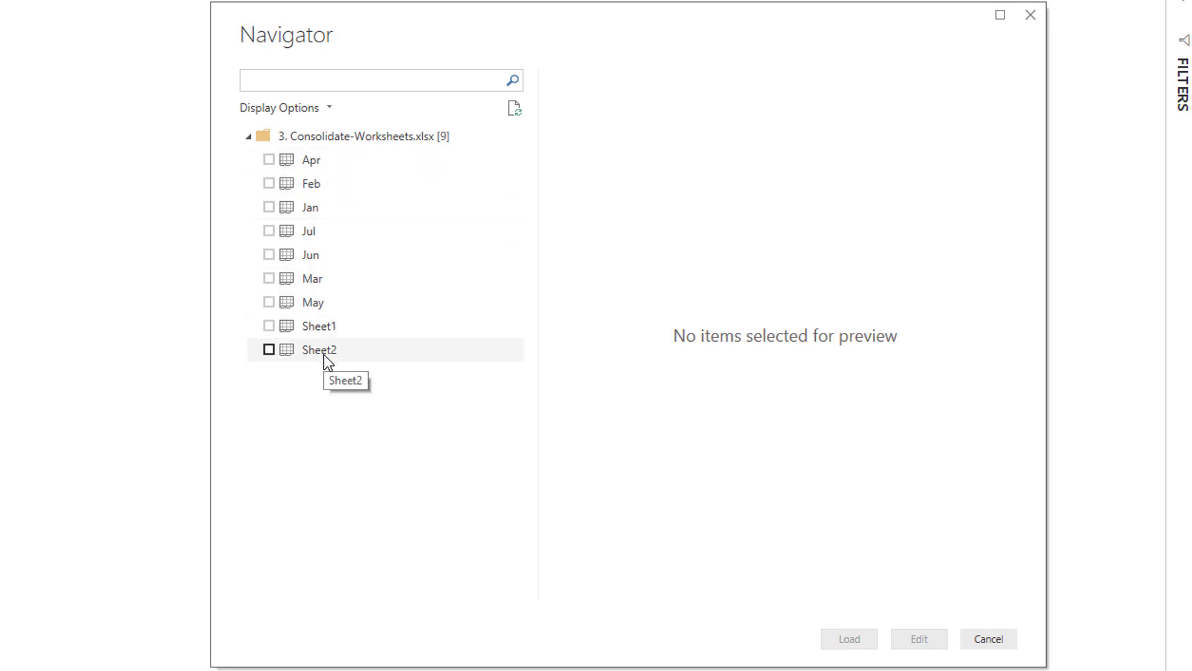
Edit the whole 3. Consolidate-Worksheets.xlsx node from the Navigator to load its sheet list
right_click(394, 134)
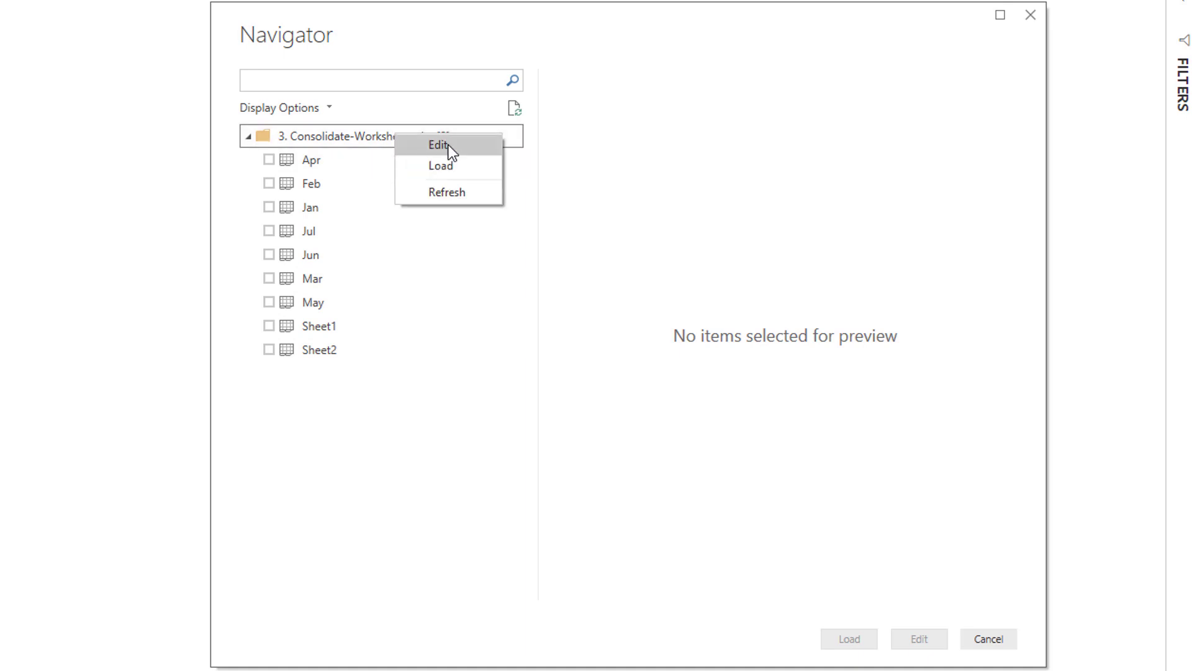
click(448, 144)
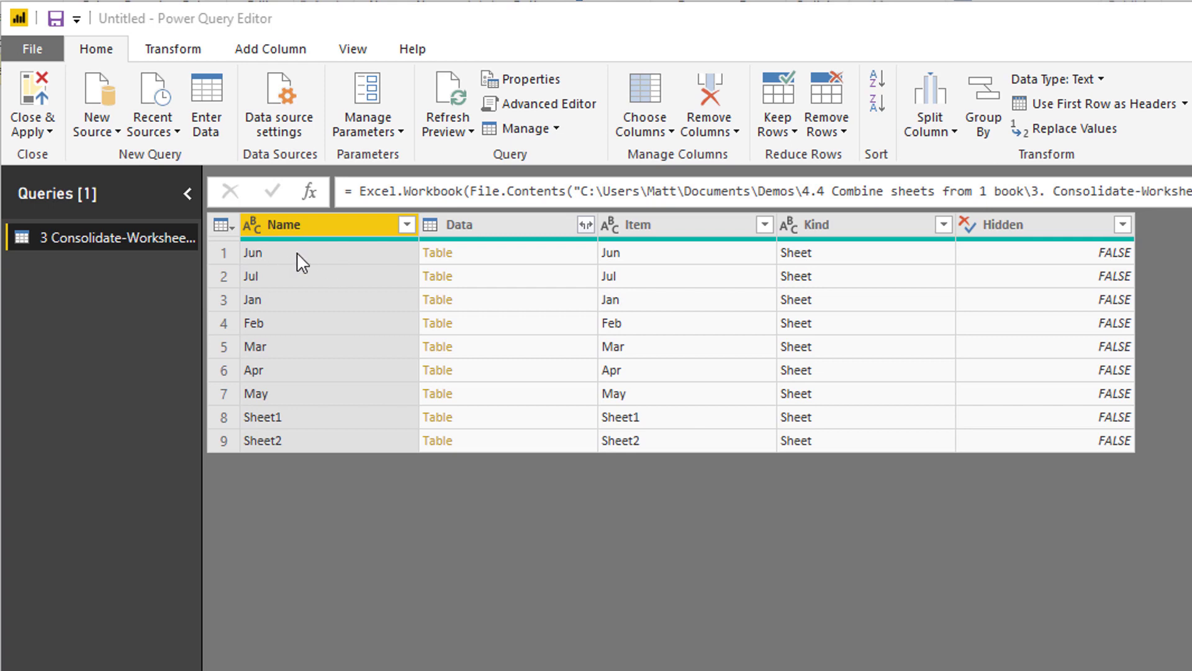
Drill into the Jun row's Table, select the Navigation step, and enable View > Formula Bar
click(442, 253)
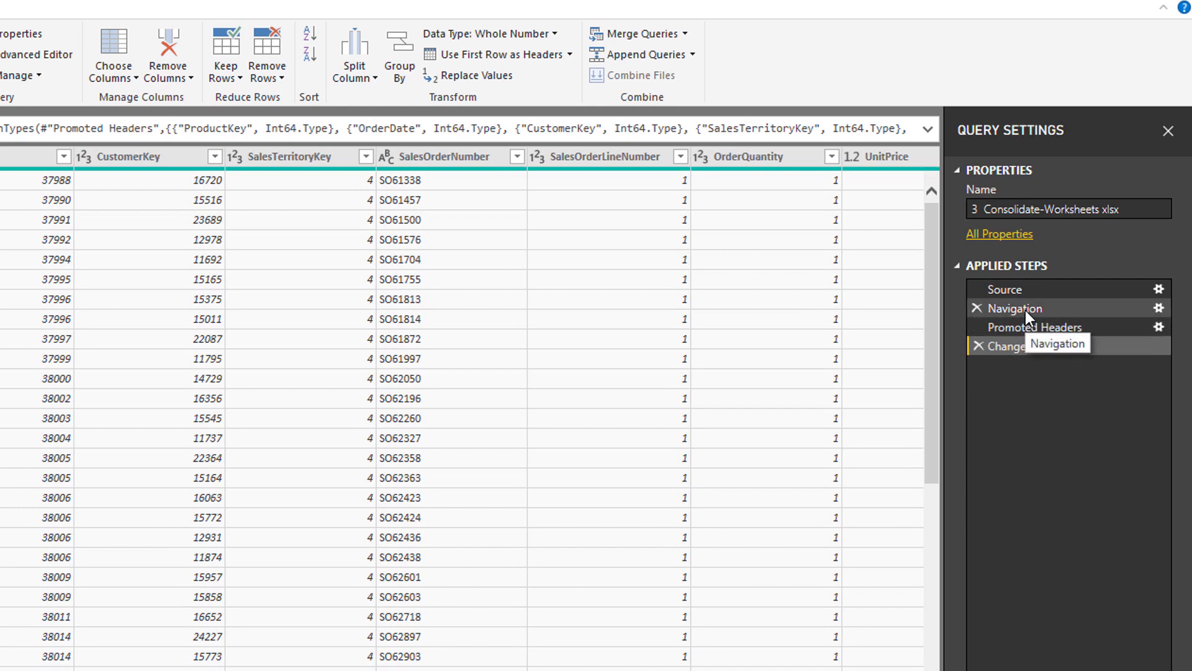
click(1026, 310)
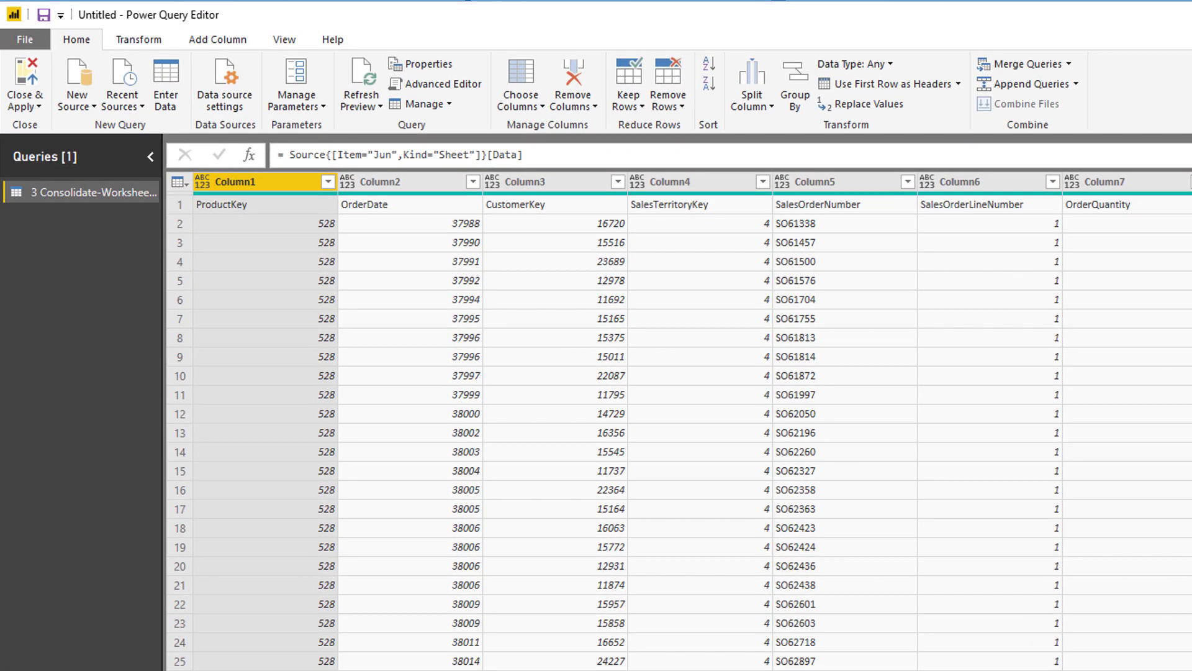
click(562, 155)
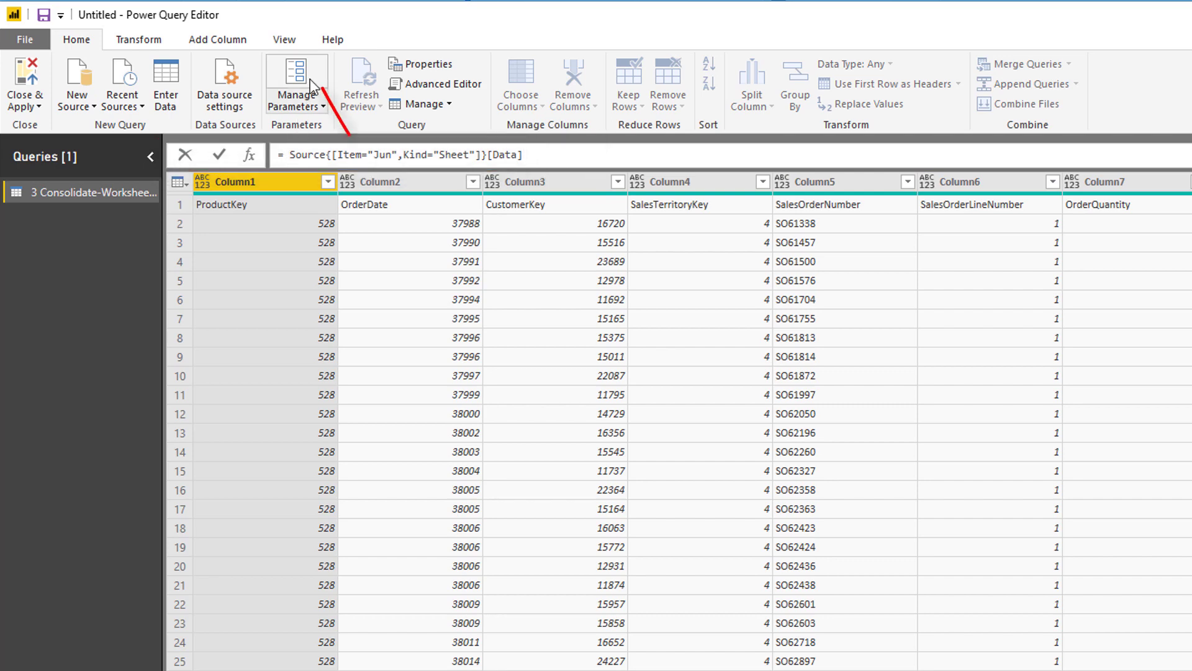
click(293, 43)
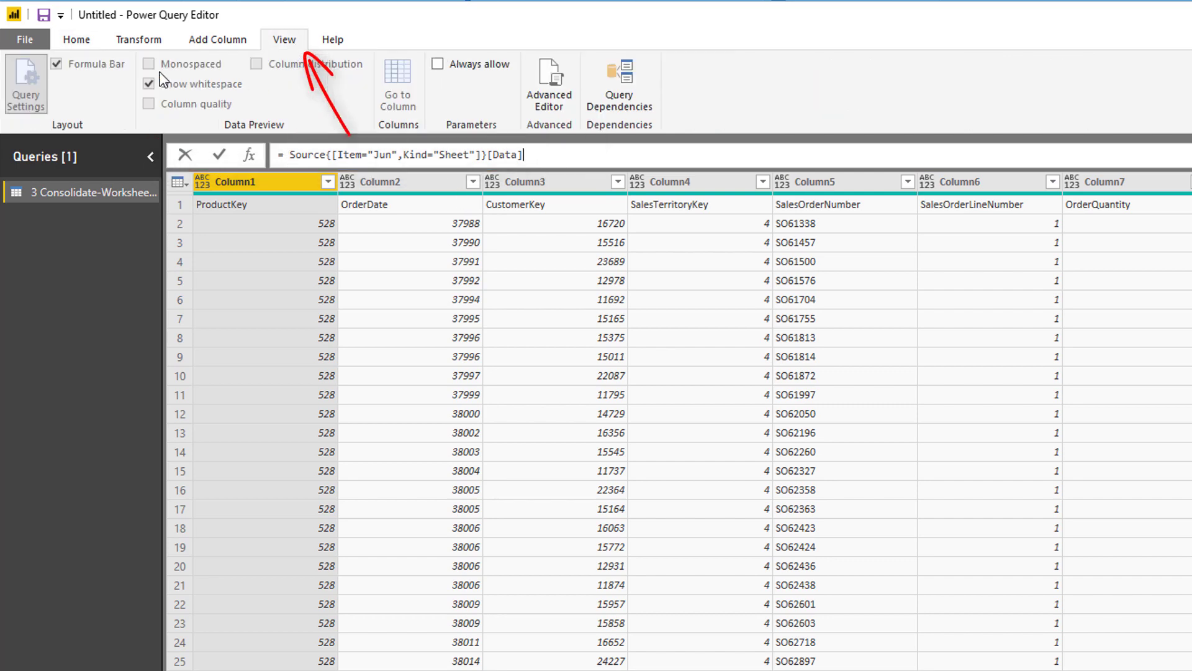
Examine the Navigation formula, highlighting Source and the Item="Jun" criteria
click(77, 41)
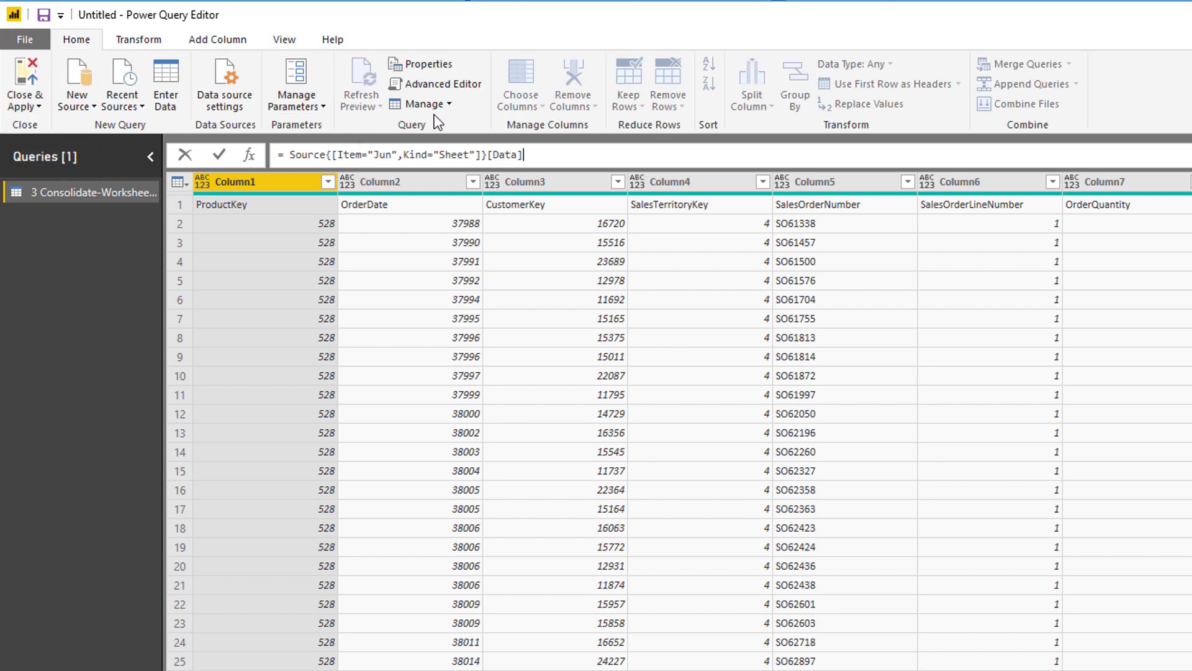
click(542, 156)
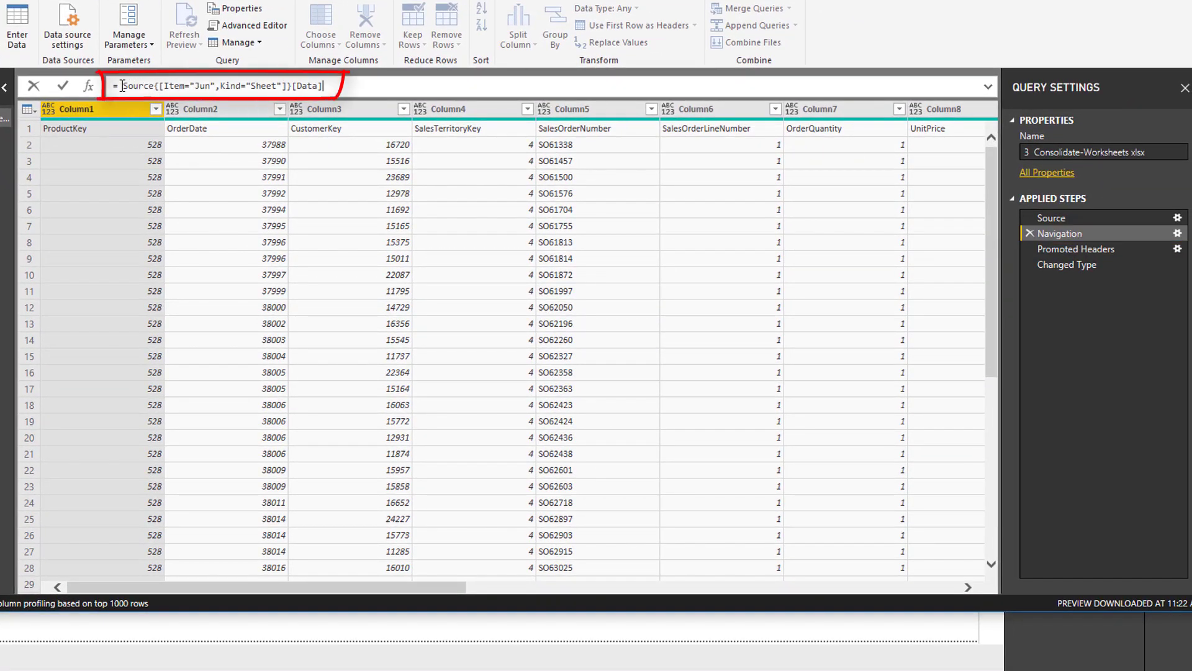
drag(122, 85, 155, 89)
click(189, 85)
drag(164, 84, 214, 86)
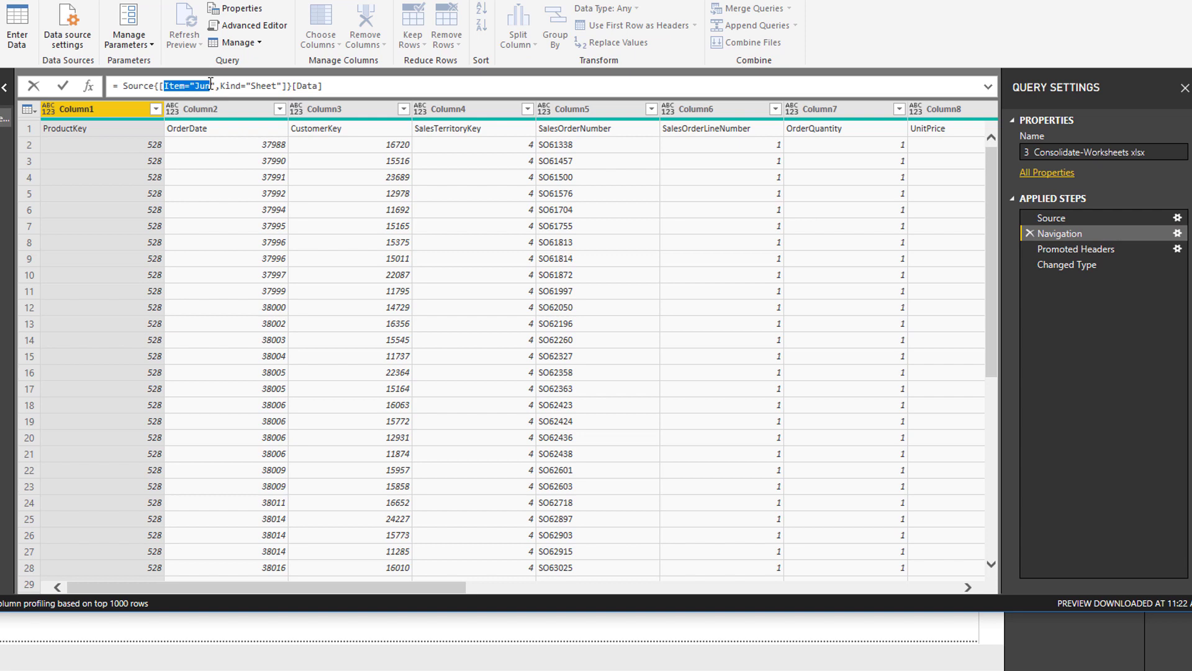
click(221, 86)
Review the Source, Navigation, Promoted Headers and Changed Type steps, then switch to Excel
click(1071, 218)
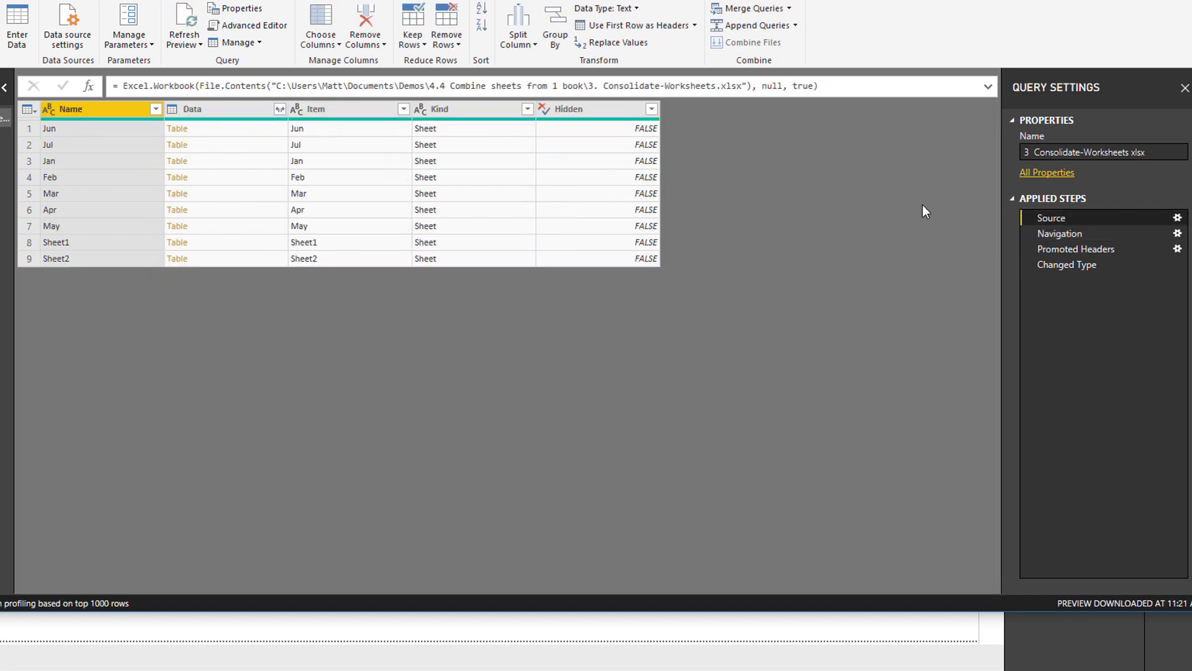
click(322, 111)
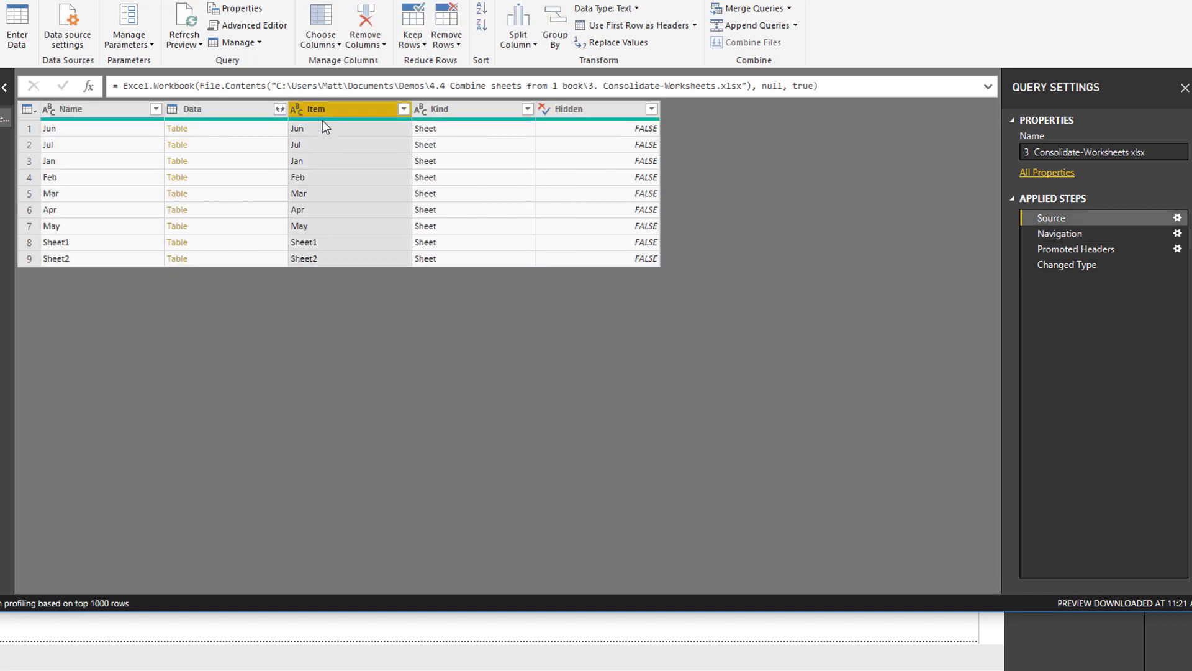
click(470, 111)
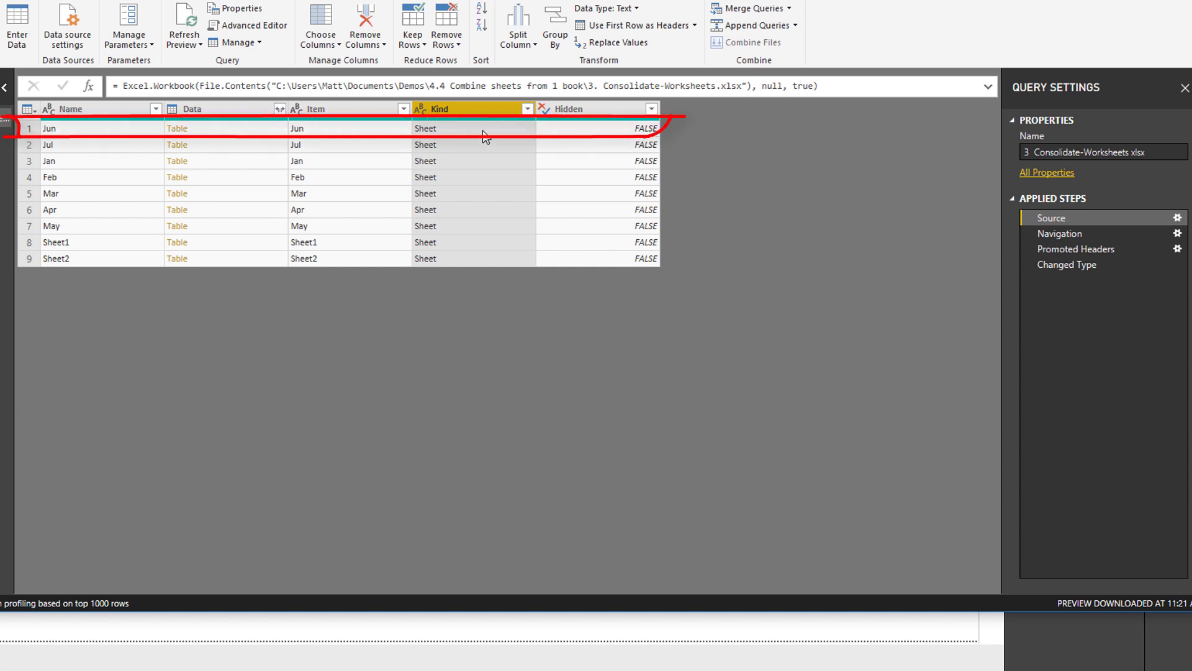
click(1071, 234)
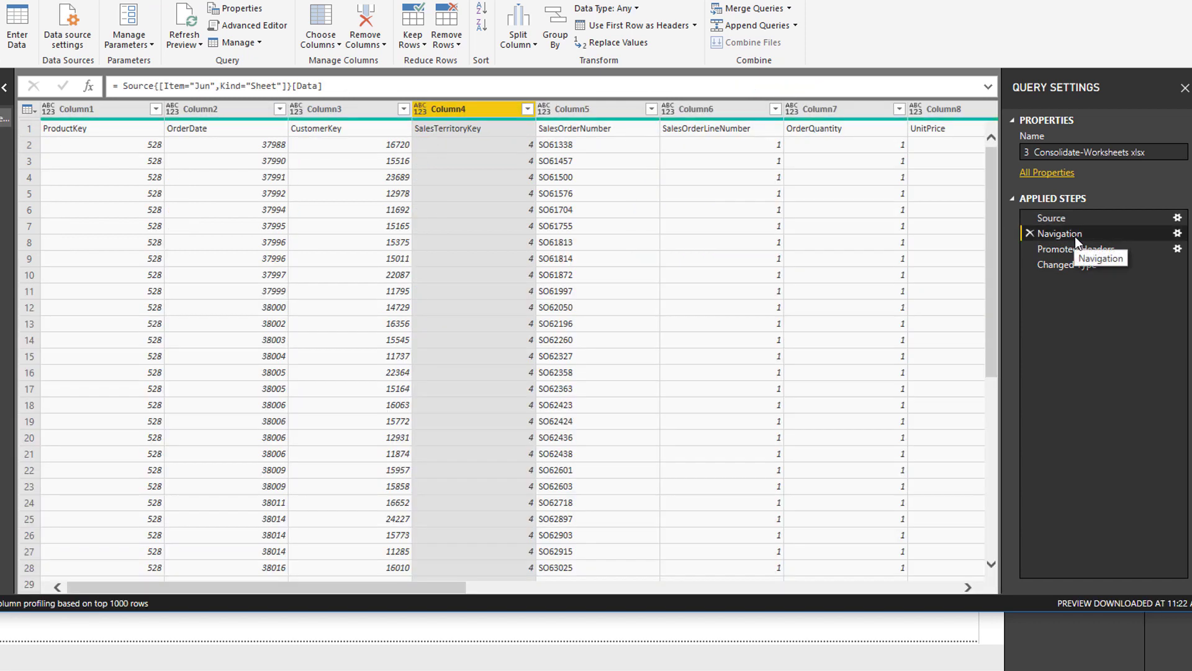
click(1078, 250)
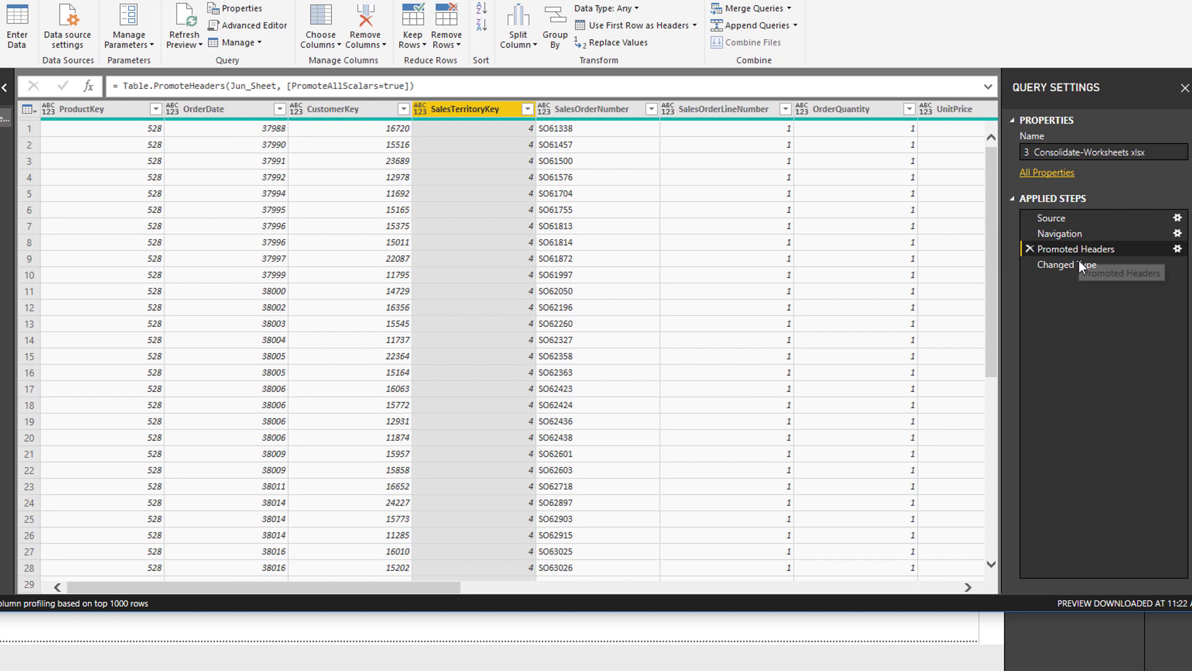
click(1079, 264)
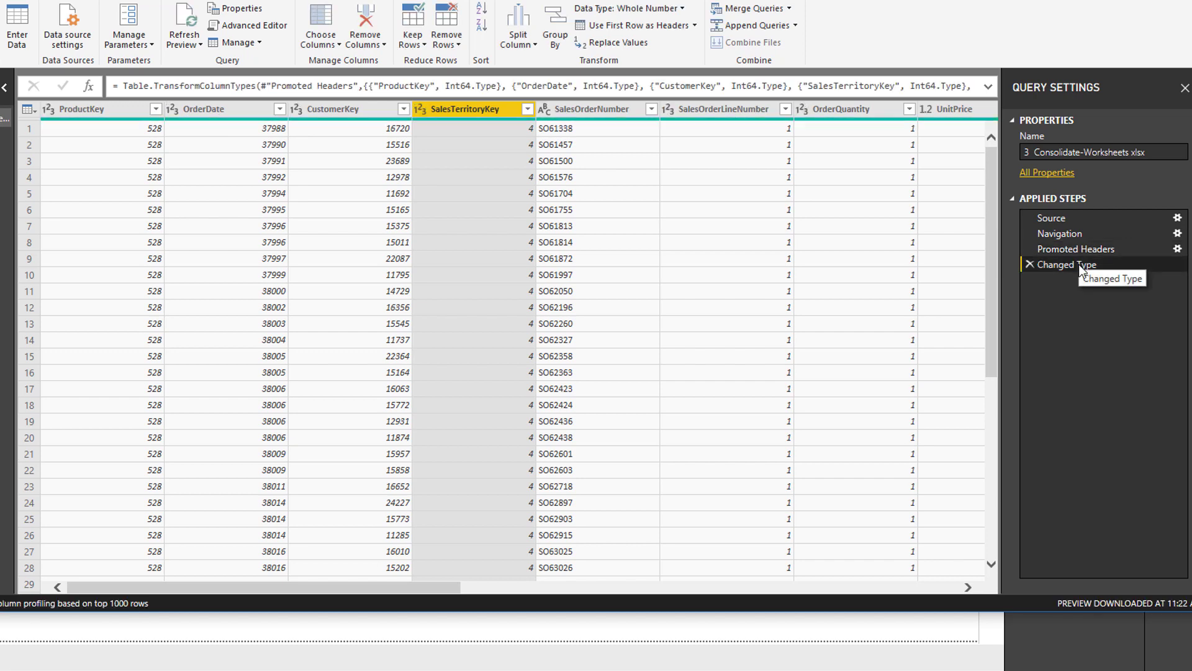
click(1071, 217)
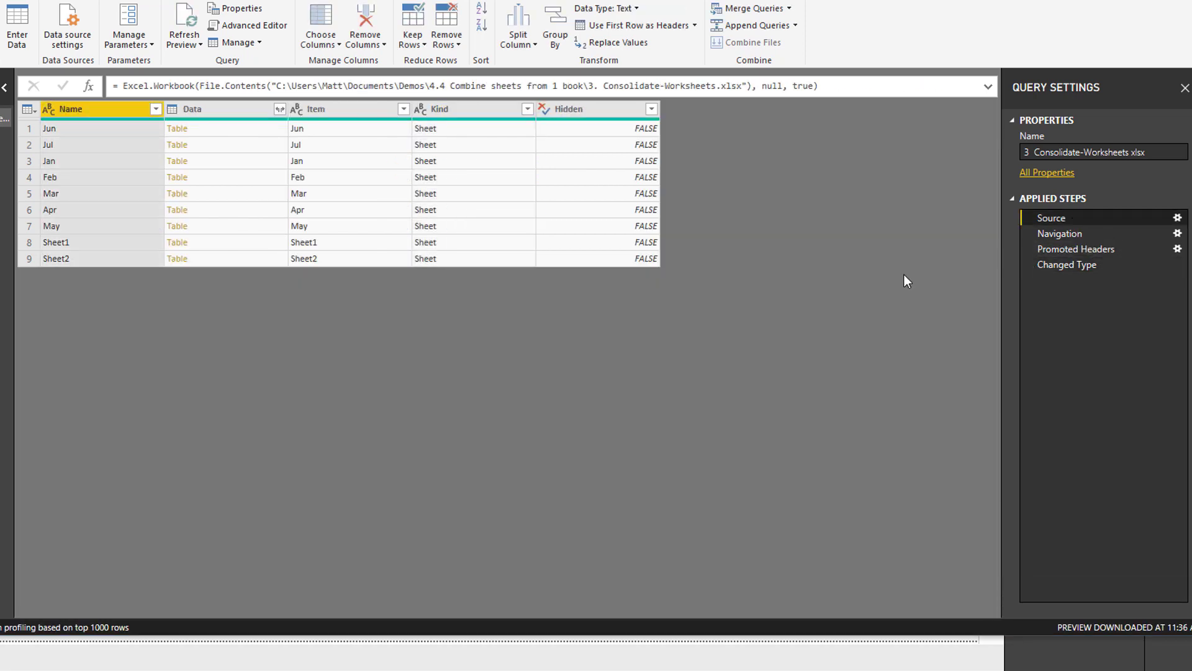
click(1074, 232)
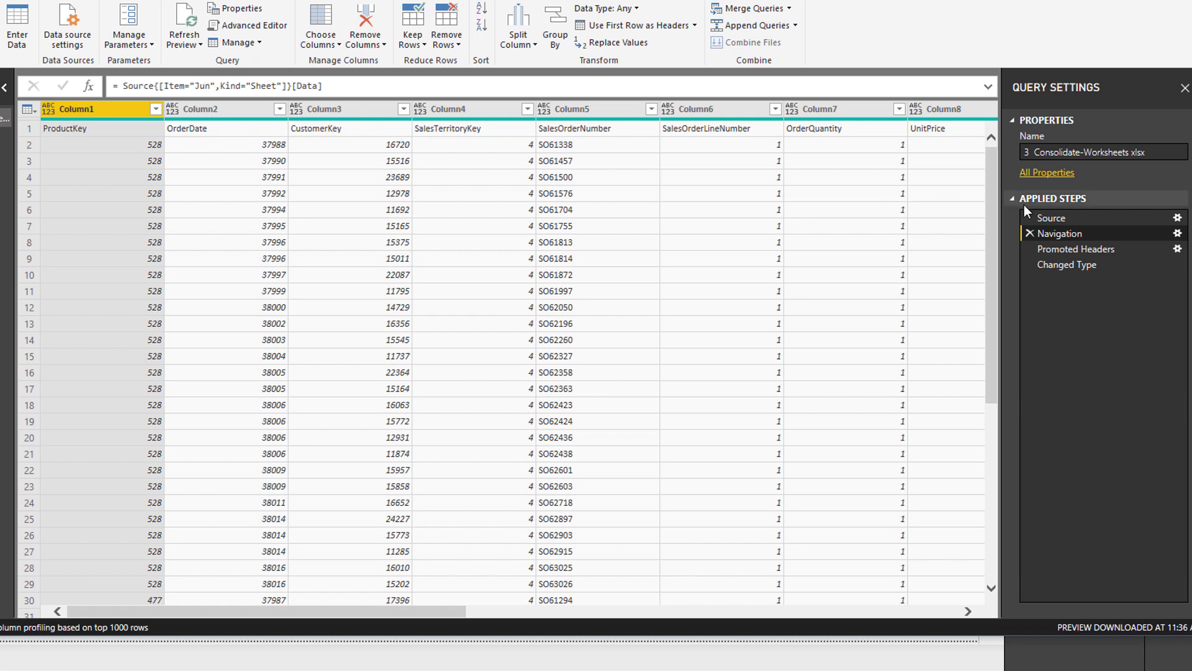
click(1064, 218)
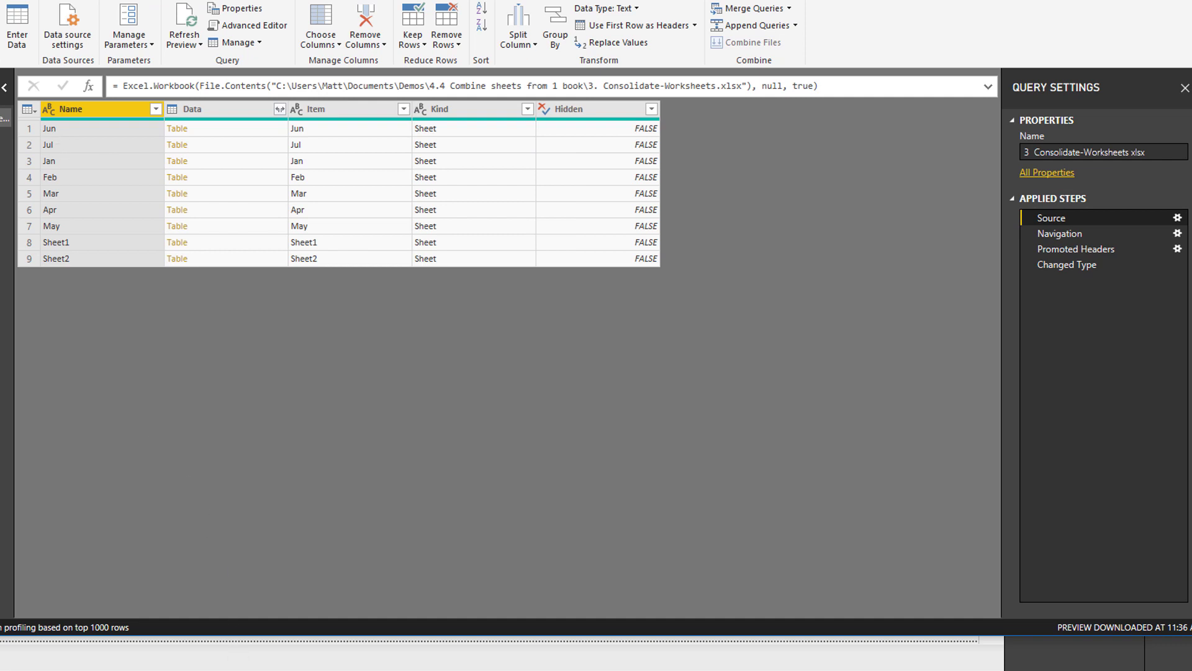
click(236, 645)
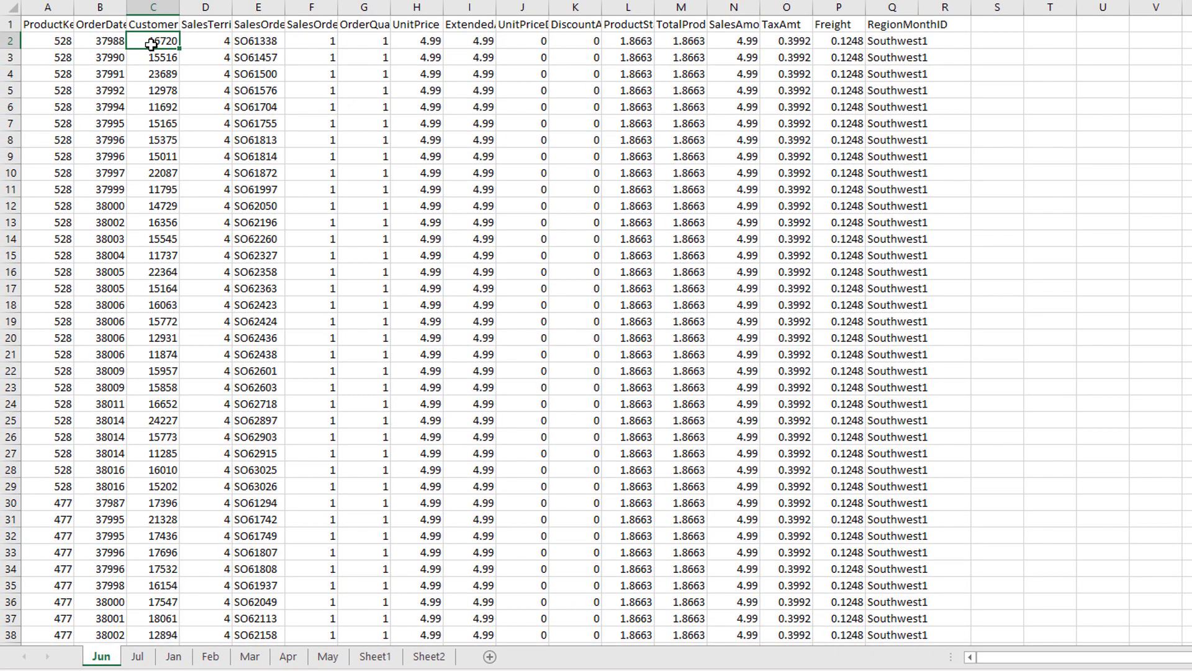
Drag the Jul tab ahead of Jun, save, and return to Power Query Editor
click(138, 657)
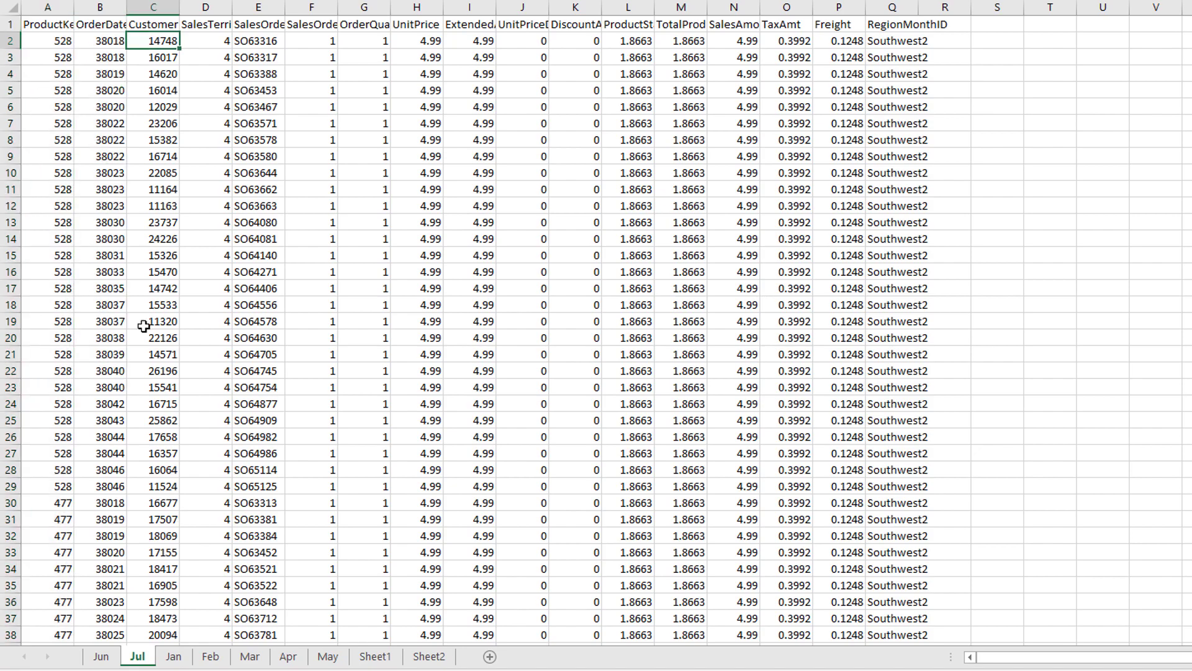
drag(134, 665, 90, 657)
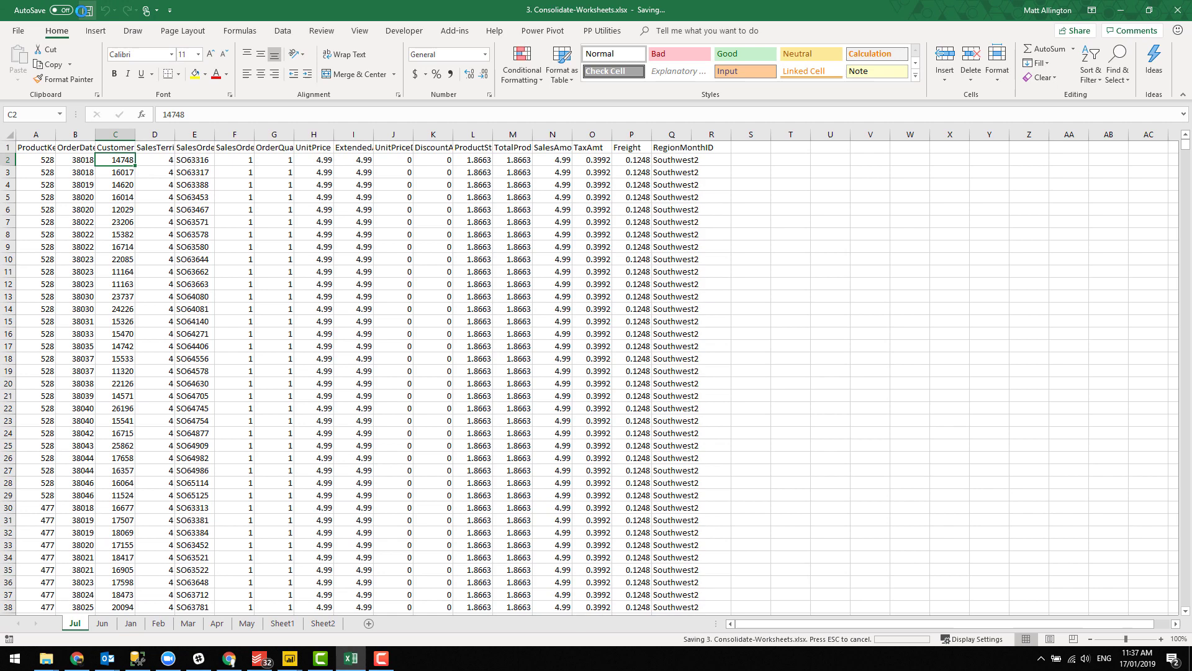
mouse_move(290, 658)
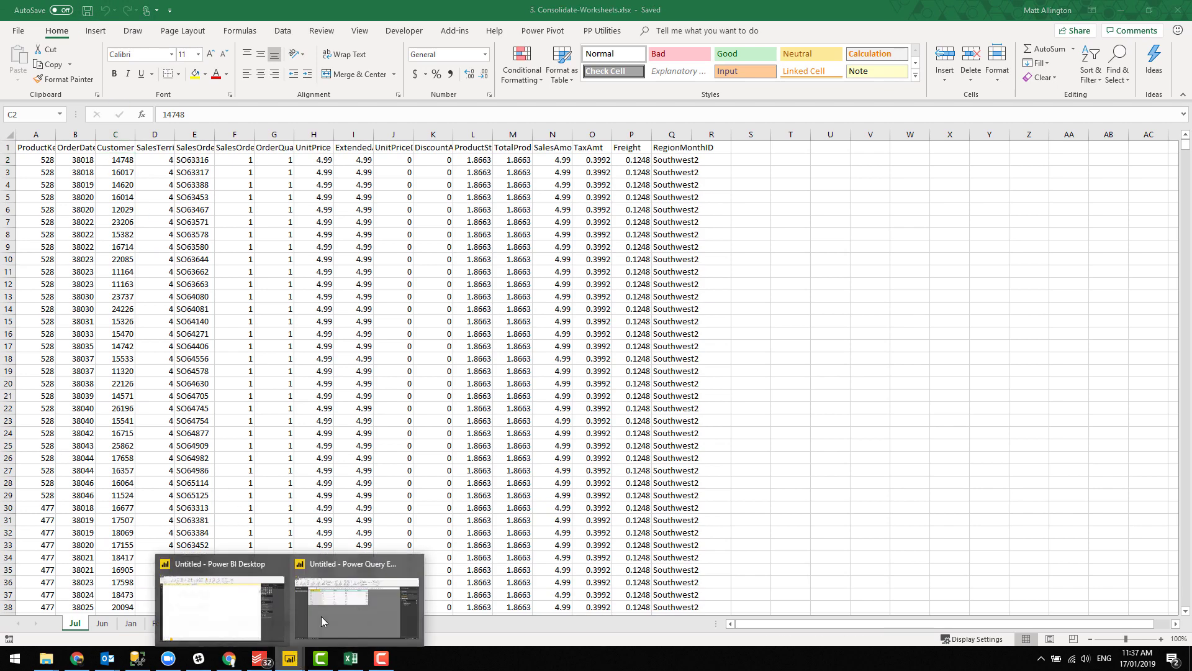
click(323, 613)
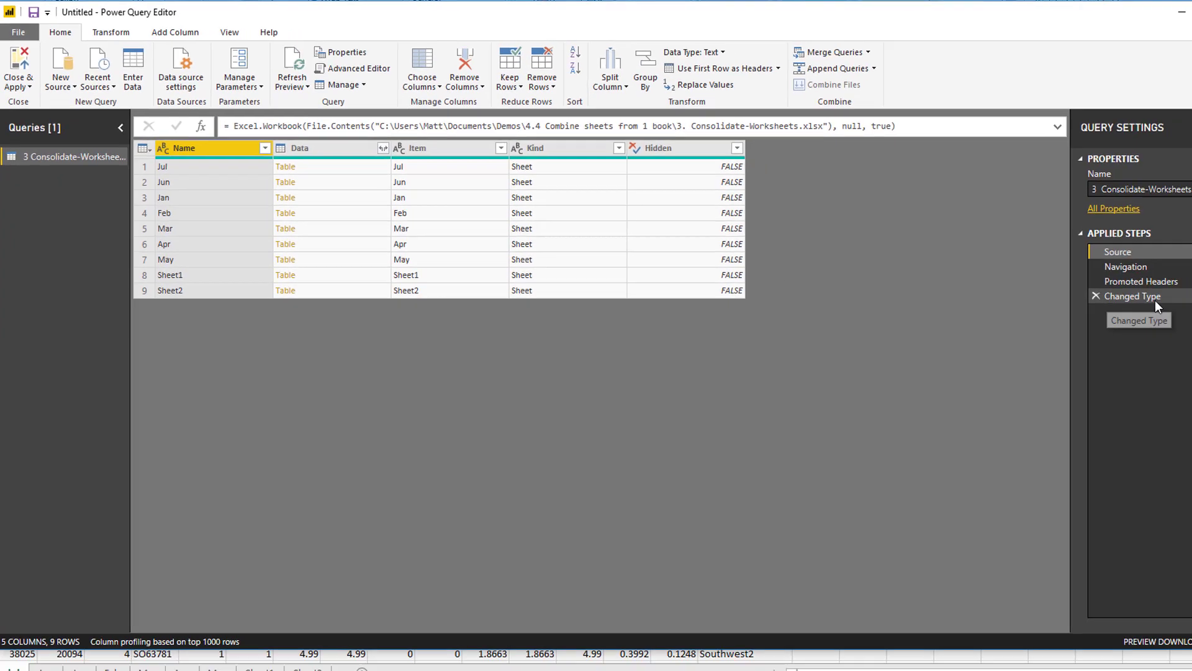
View the final sales table, then the Navigation step reading Source{[Item="Jun",Kind="Sheet"]}[Data]
click(1081, 283)
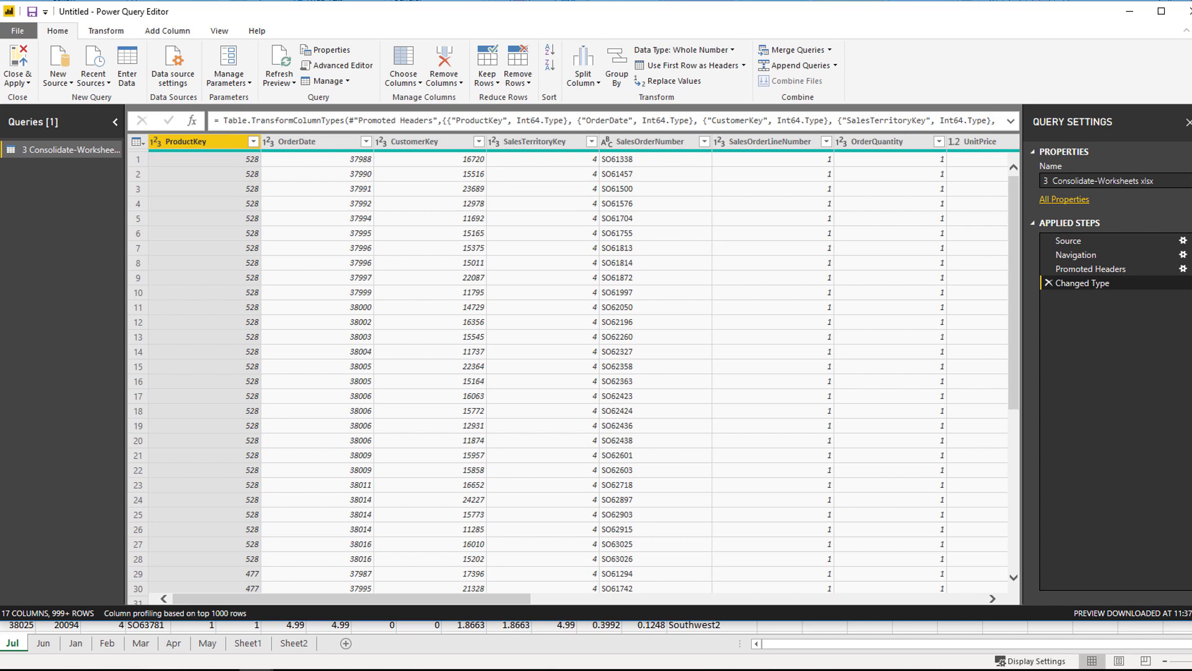
click(1085, 256)
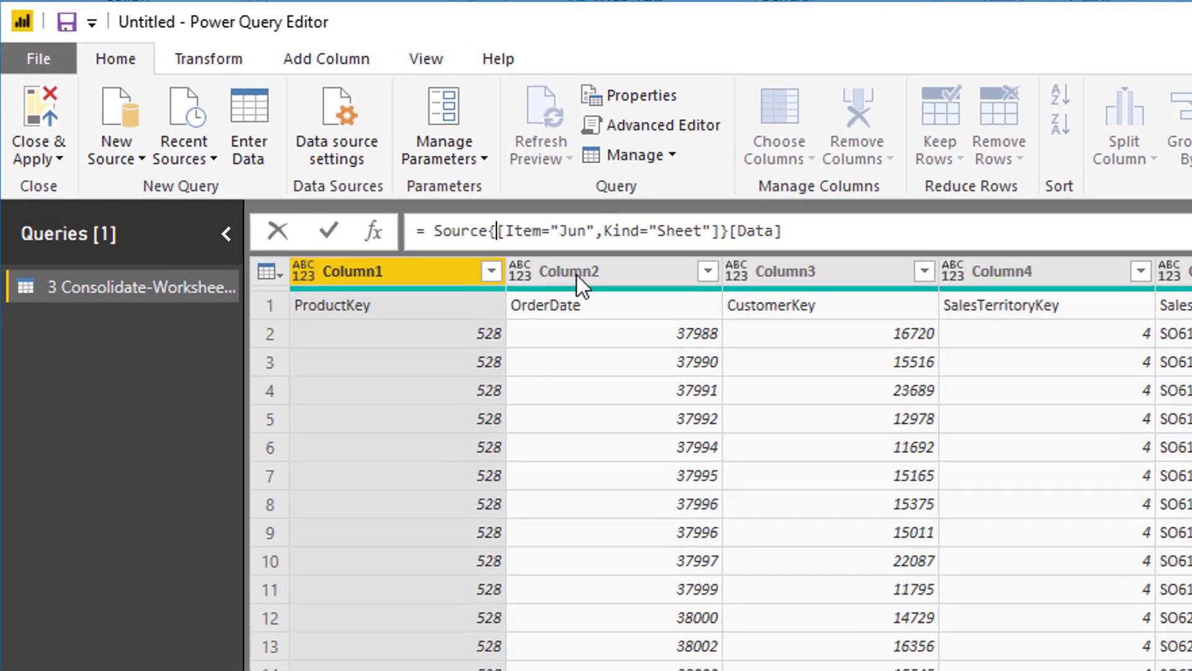
Replace [Item="Jun",Kind="Sheet"] with 0 so Navigation reads Source{0}[Data]
key(shift+Right)
key(shift+Right)
key(shift+Right)
key(shift+Right)
key(shift+Right)
key(shift+Right)
key(shift+Right)
key(shift+Right)
key(shift+Right)
key(shift+Right)
key(shift+Right)
key(shift+Right)
key(shift+Right)
key(shift+Right)
key(shift+Right)
key(shift+Right)
key(shift+Right)
key(shift+Right)
key(shift+Right)
key(shift+Right)
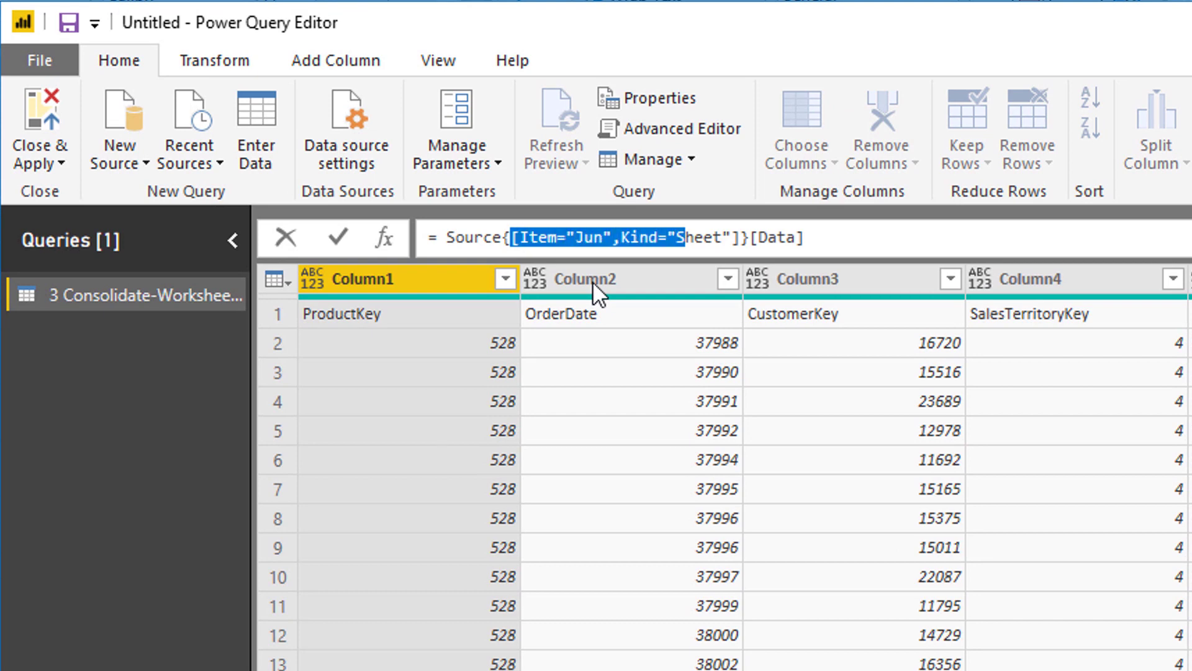
key(shift+Right)
key(shift+Right)
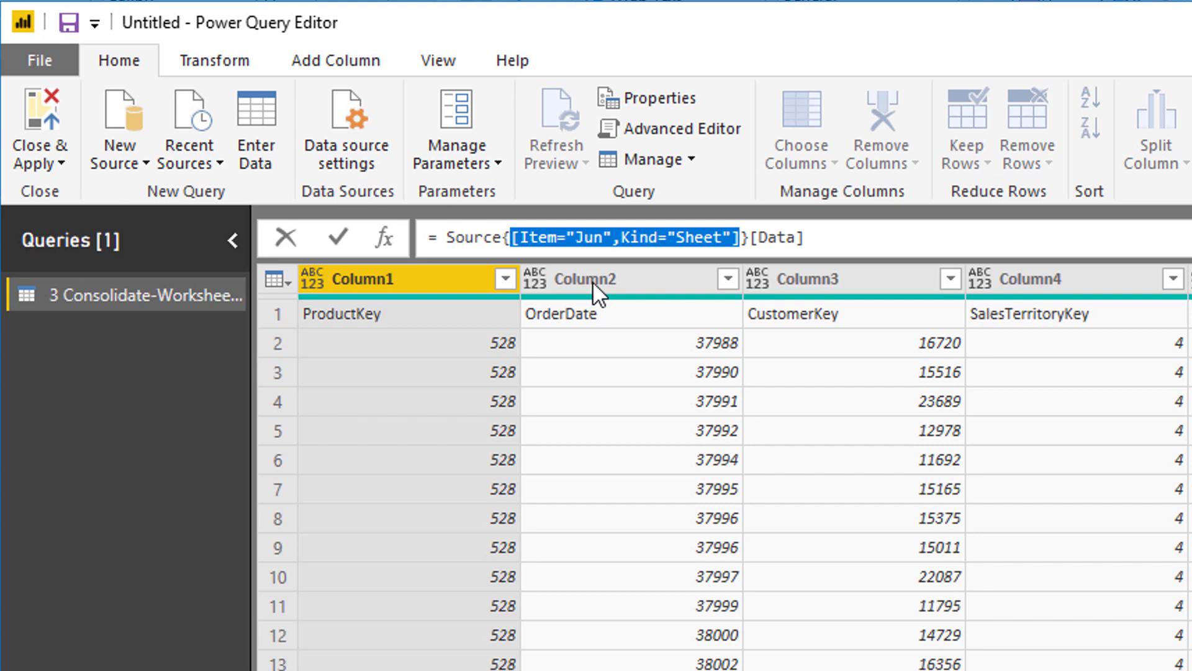
text(0)
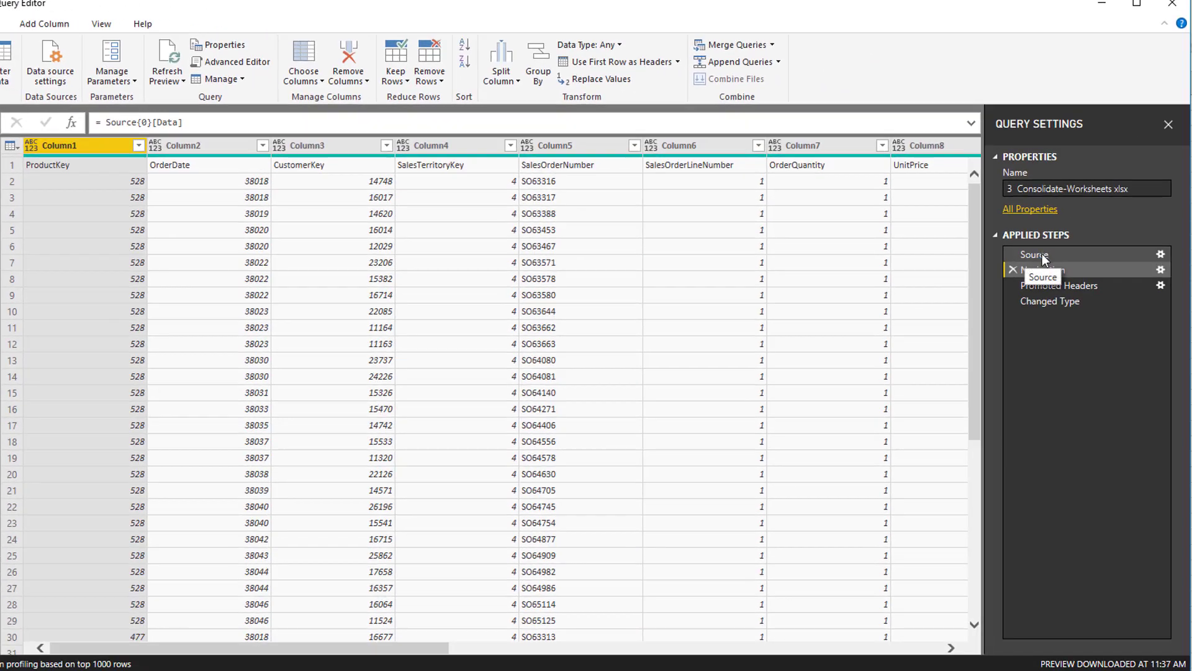
Recheck the Source and Navigation steps and the final typed table, now showing Jul rows
click(1025, 256)
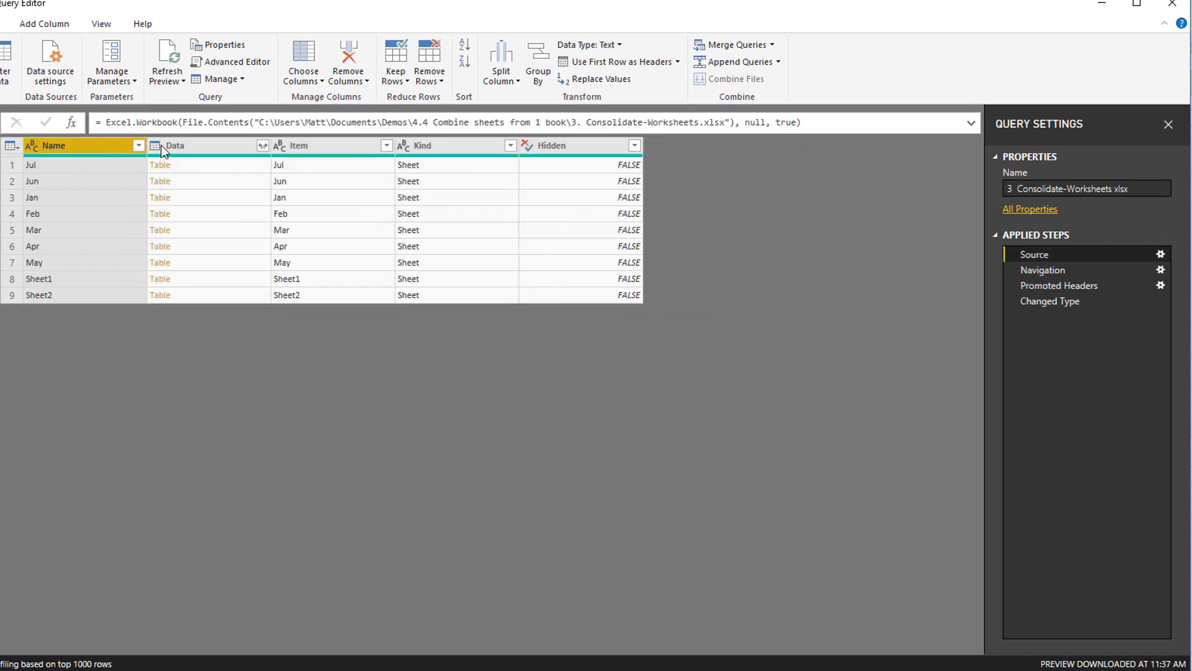
click(1050, 271)
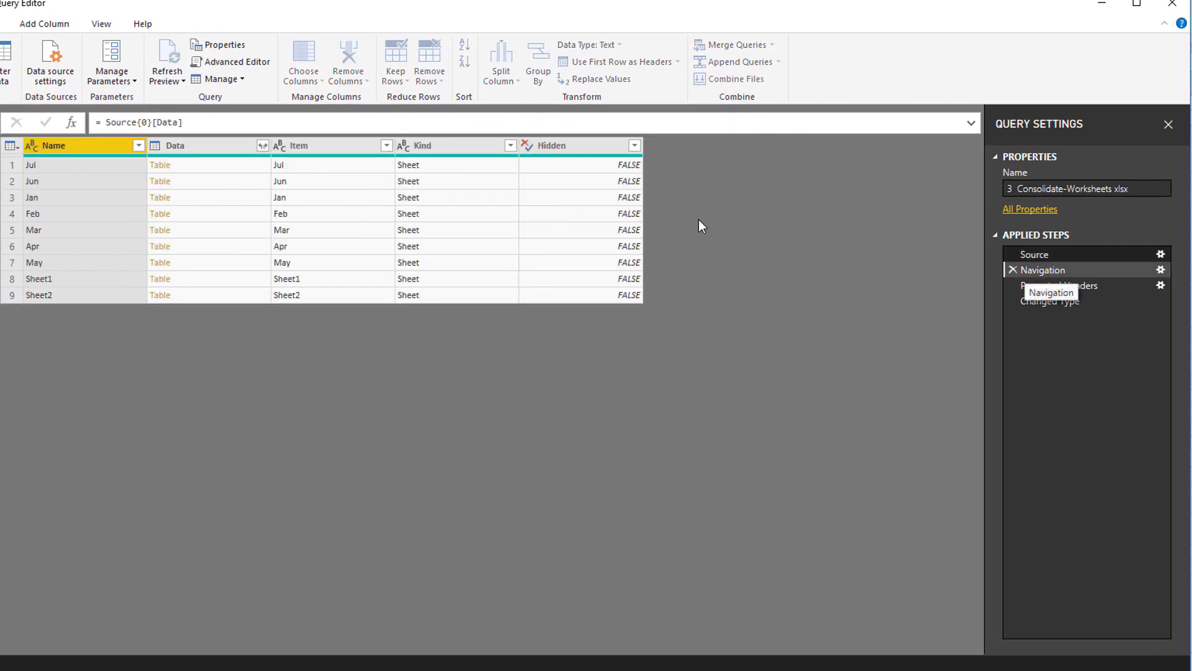
double_click(151, 123)
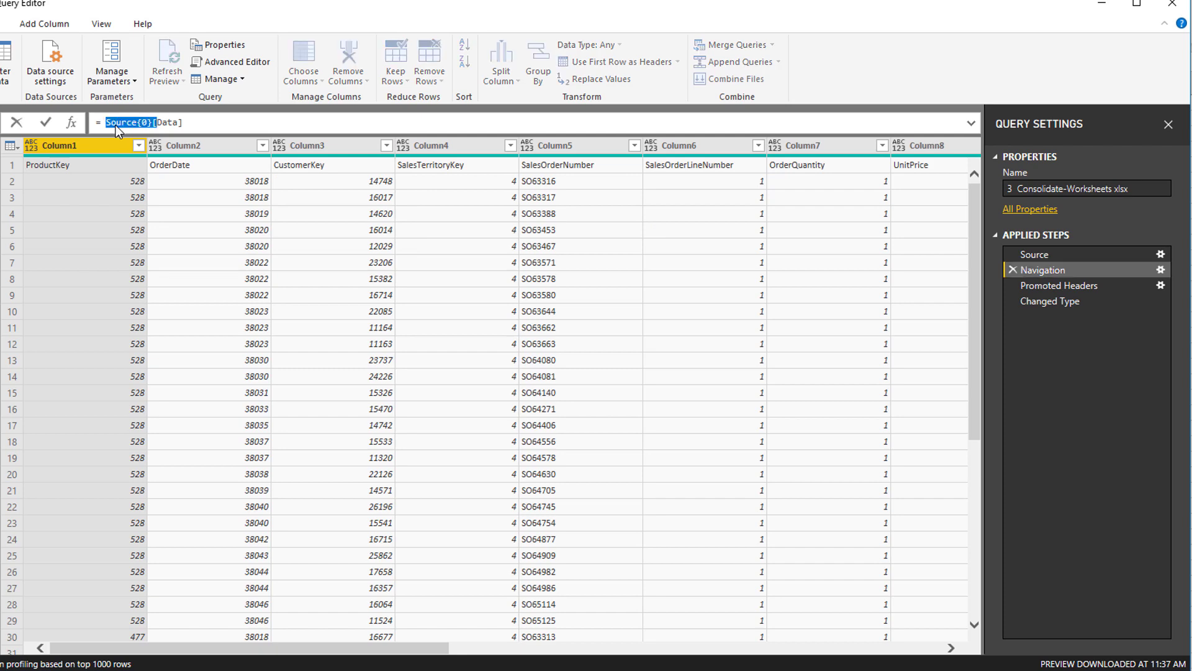
click(160, 122)
drag(154, 122, 190, 123)
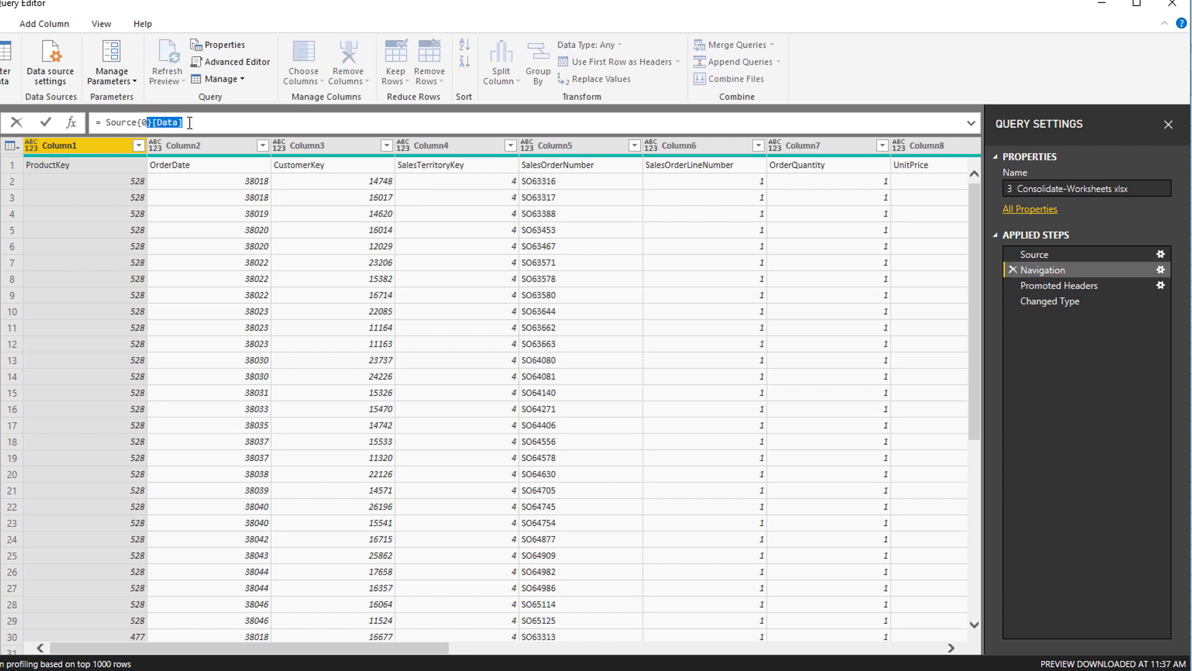
click(1035, 256)
click(1036, 255)
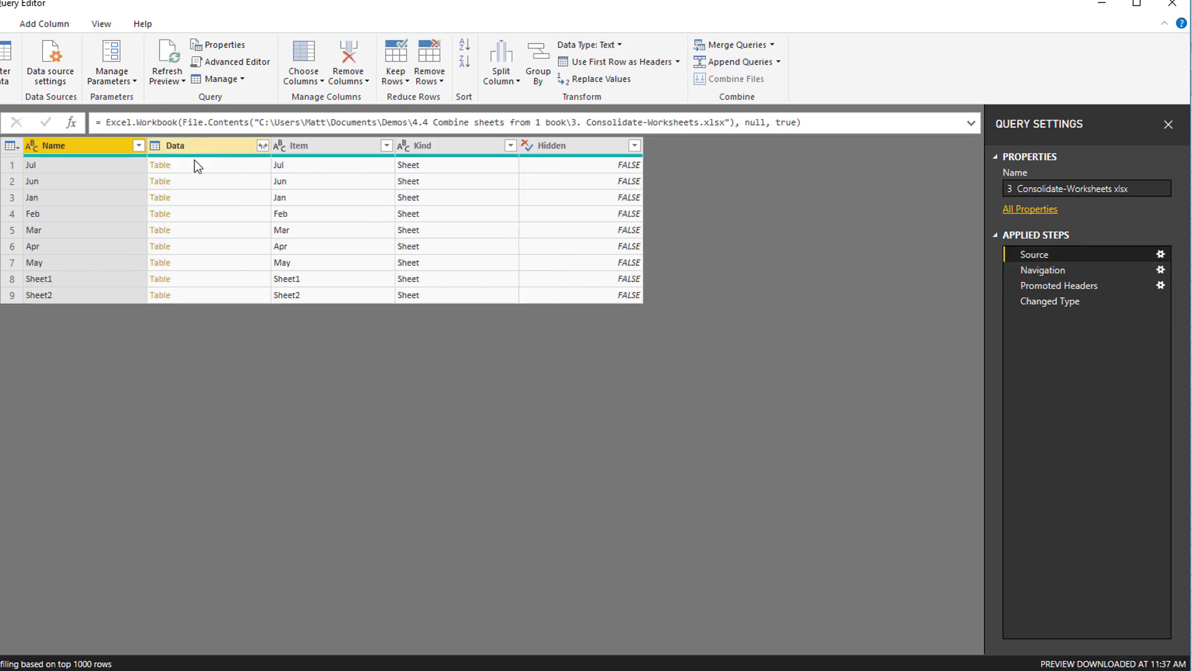
click(1067, 270)
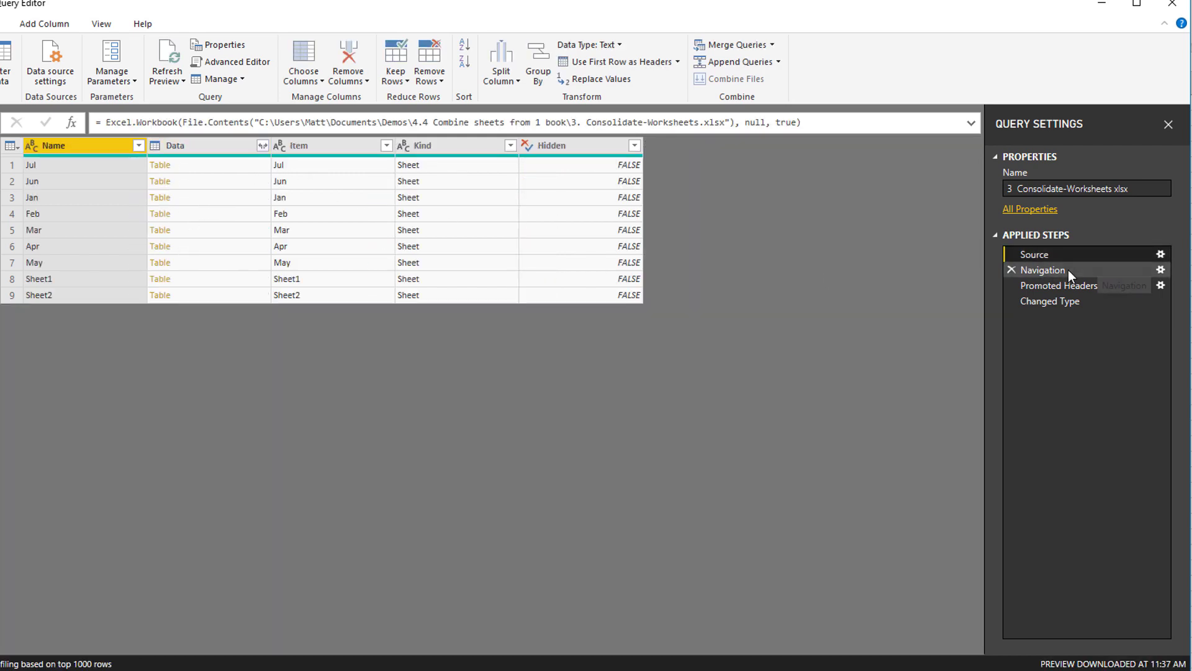
click(1033, 302)
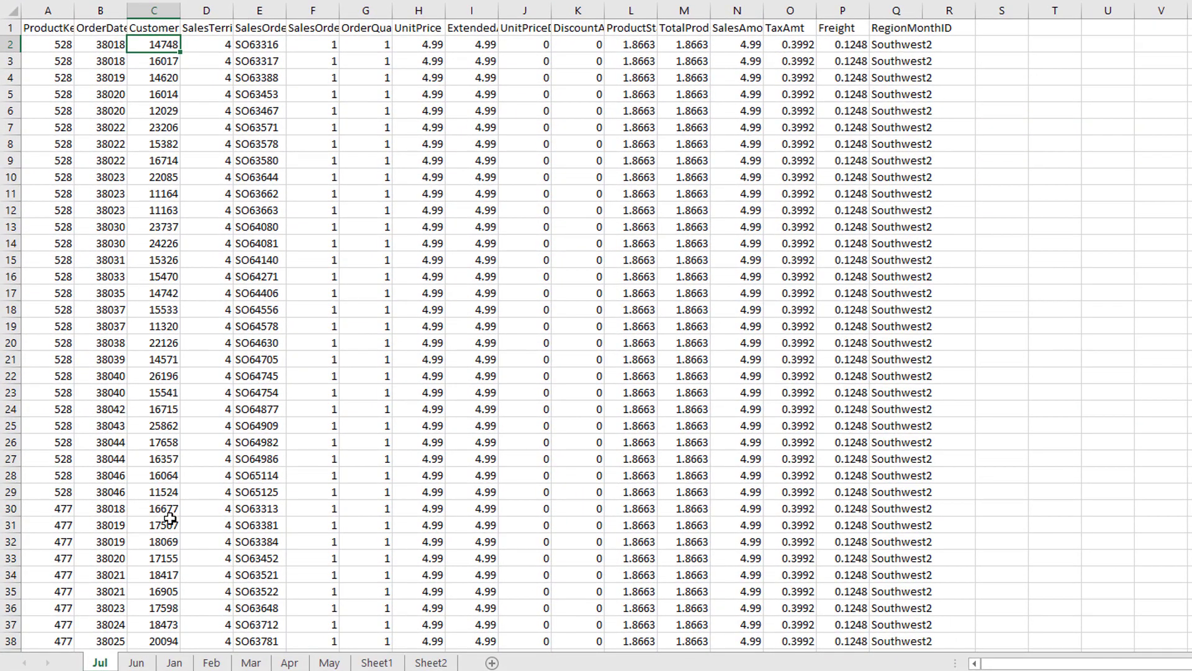
Drag the Jun tab back in front of Jul and save the workbook
click(137, 663)
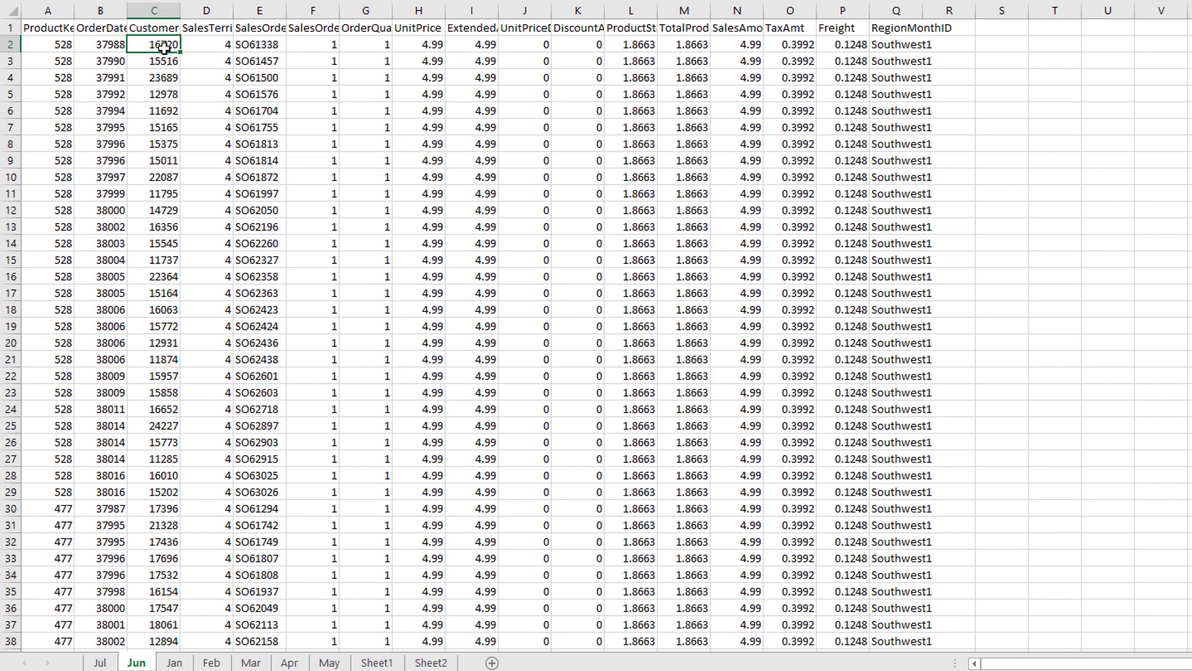
drag(141, 665, 90, 663)
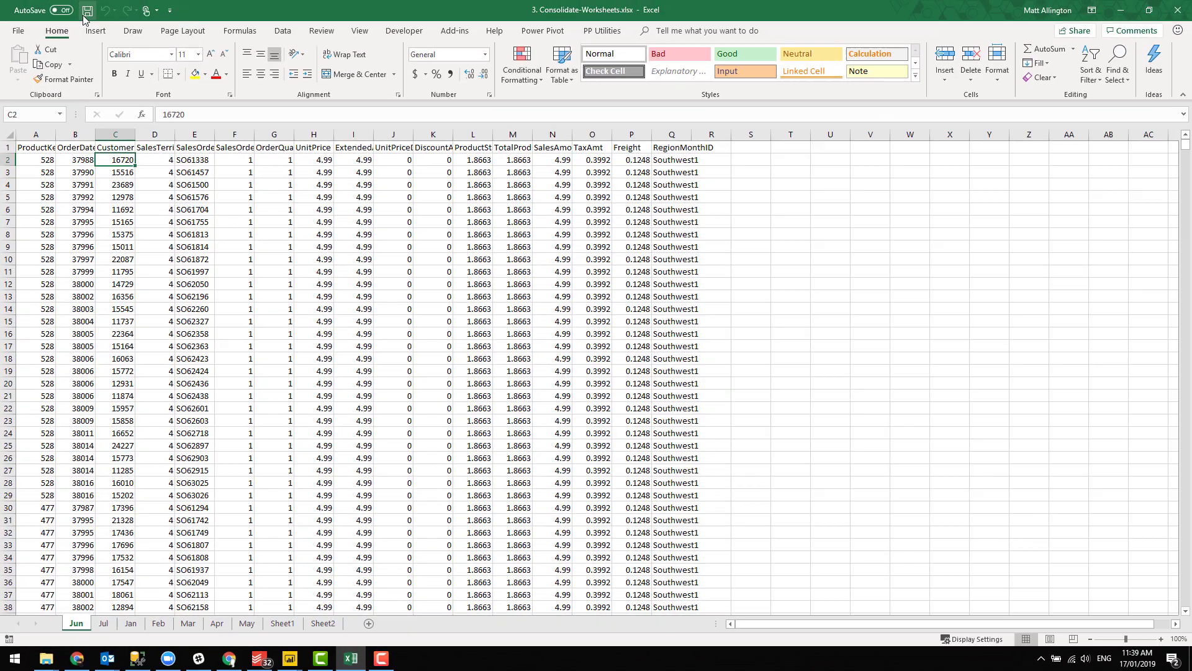
click(87, 11)
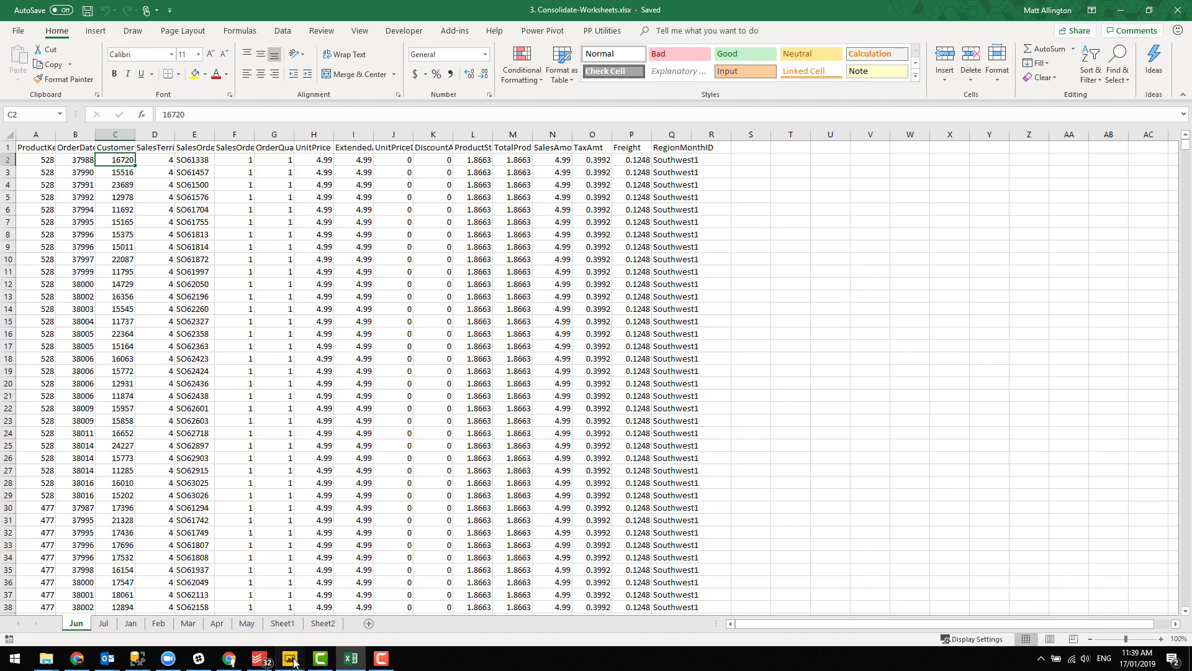
Back in Power Query Editor, refresh the preview and select the Navigation step
mouse_move(289, 657)
click(381, 612)
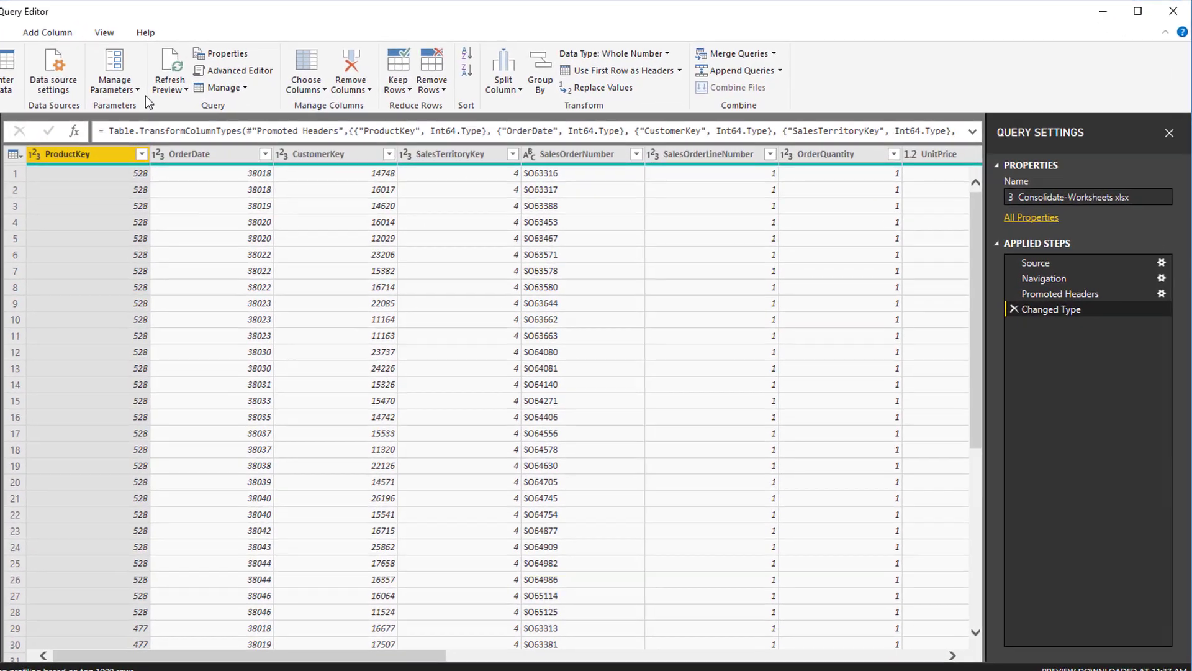
click(176, 68)
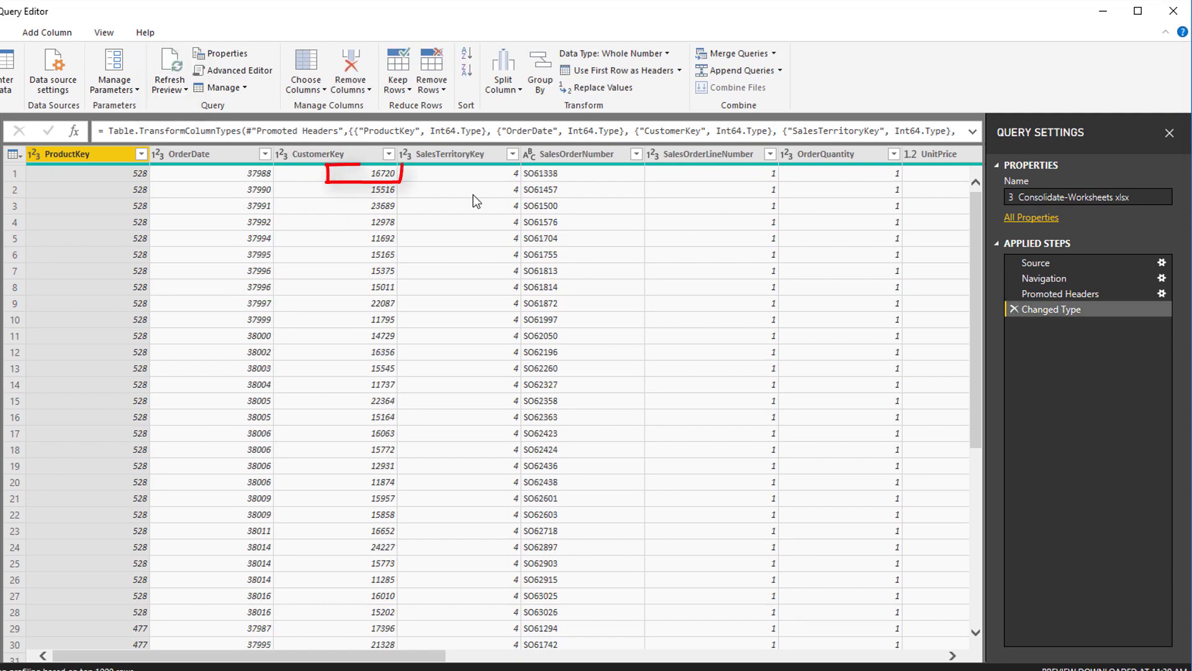
click(1080, 278)
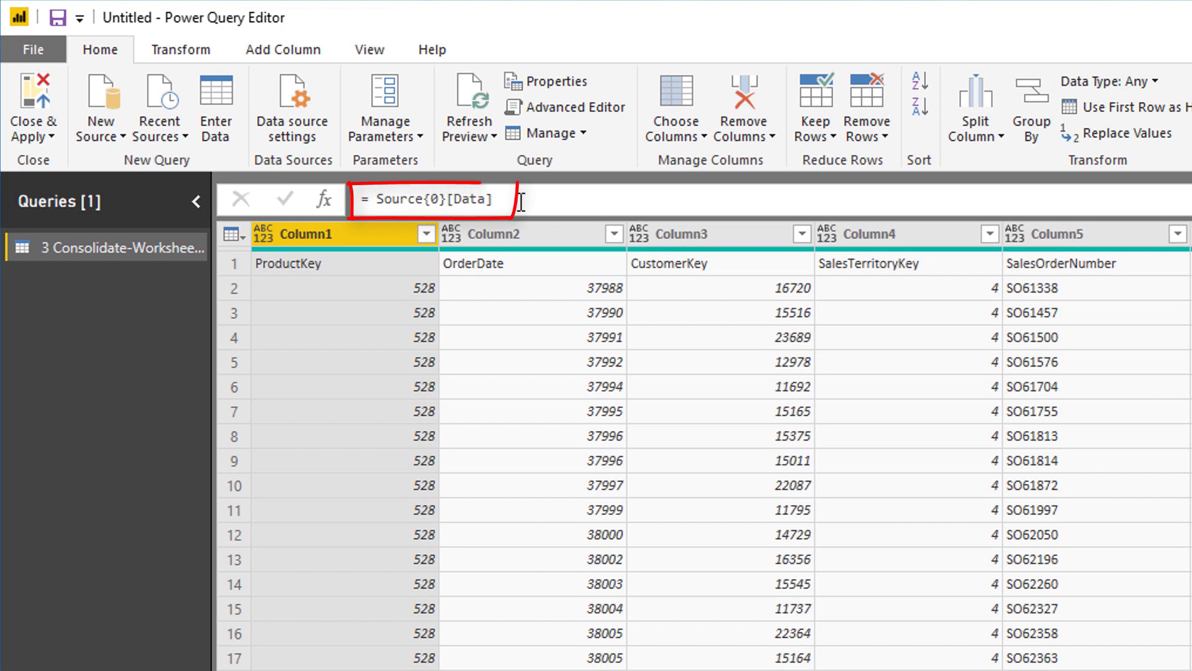
Try sheet indexes 1 and 2 in the formula, then commit Source{0}[Data] again
click(437, 198)
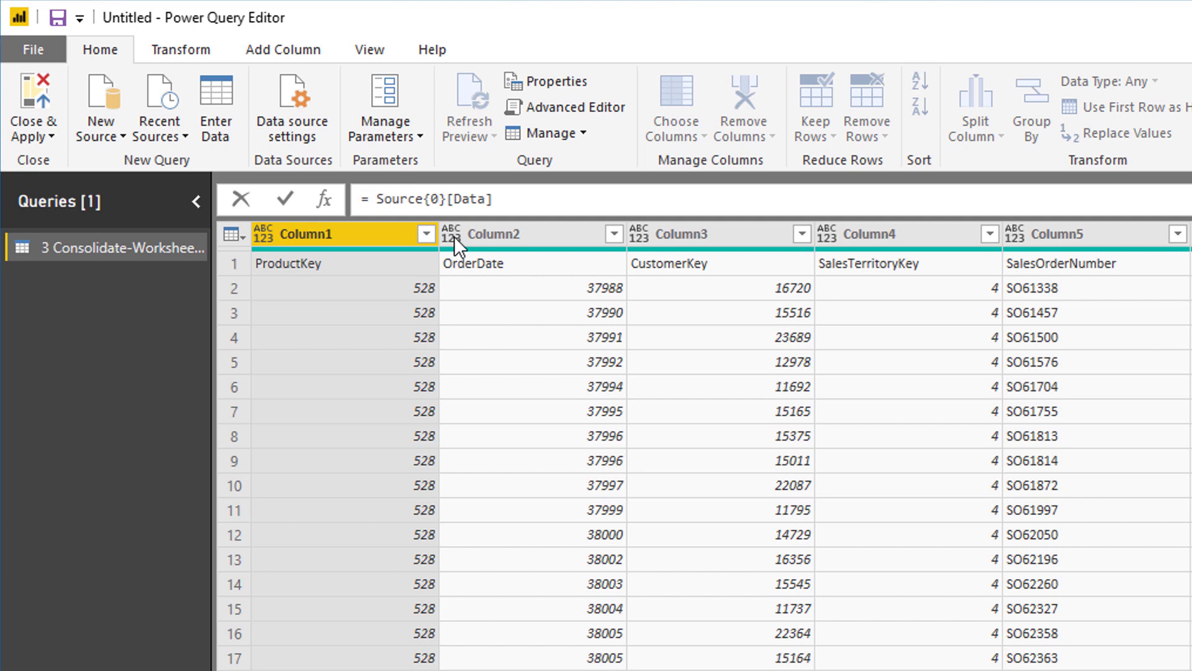
key(BackSpace)
text(1)
key(BackSpace)
text(2)
key(BackSpace)
text(0)
key(Return)
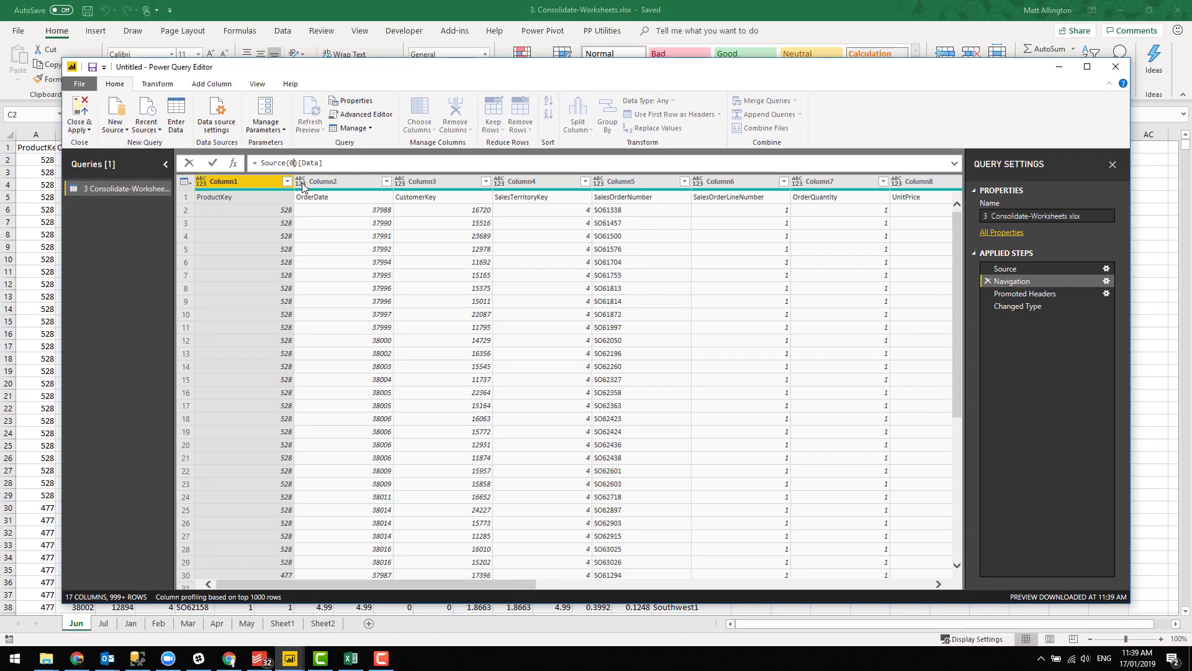